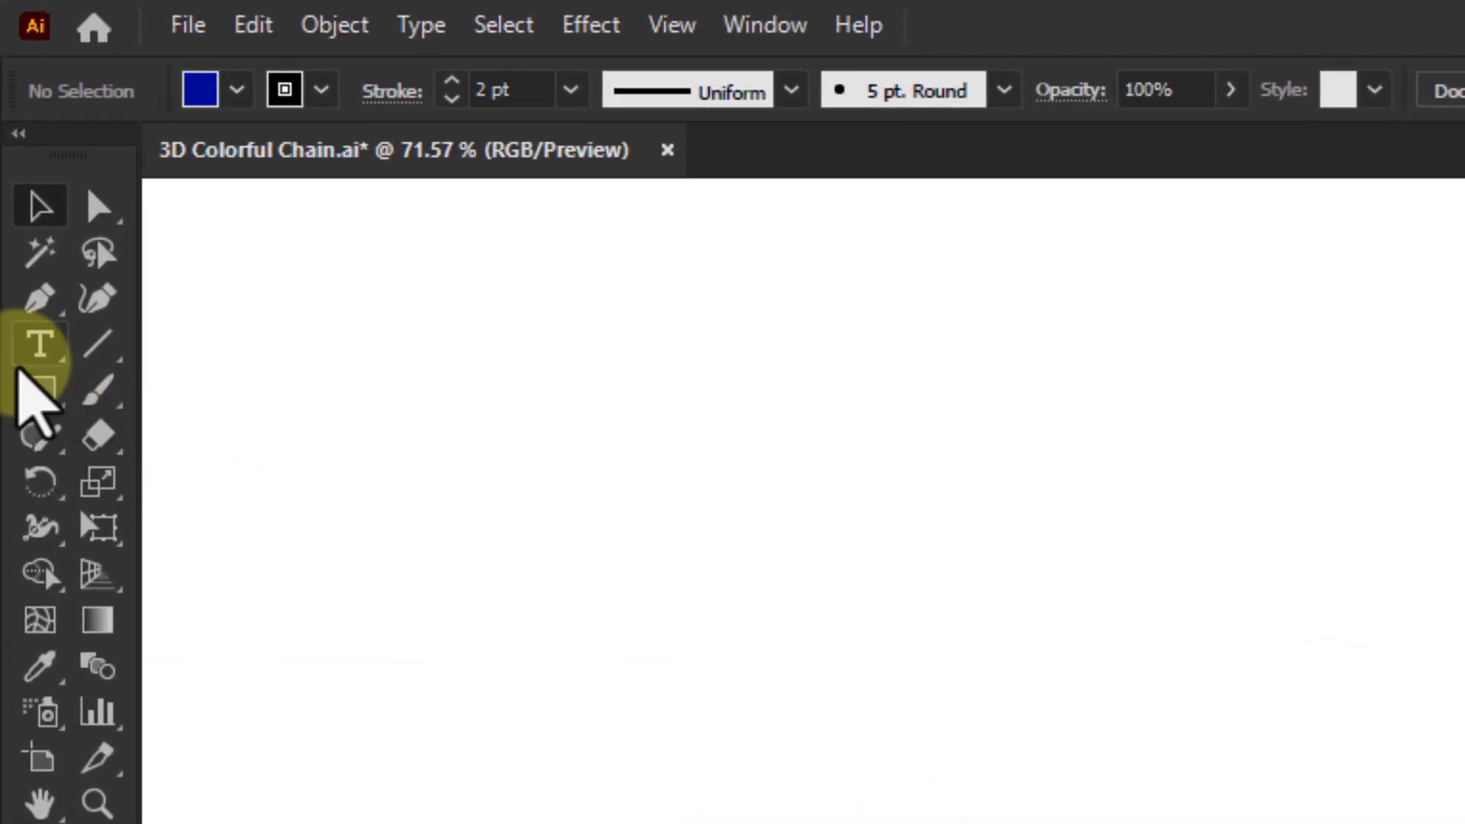
Step: Reveal the Rectangle tool's flyout to reach the Rounded Rectangle tool
{"action": "left_click_drag", "start_coordinate": [36, 386], "coordinate": [165, 372]}
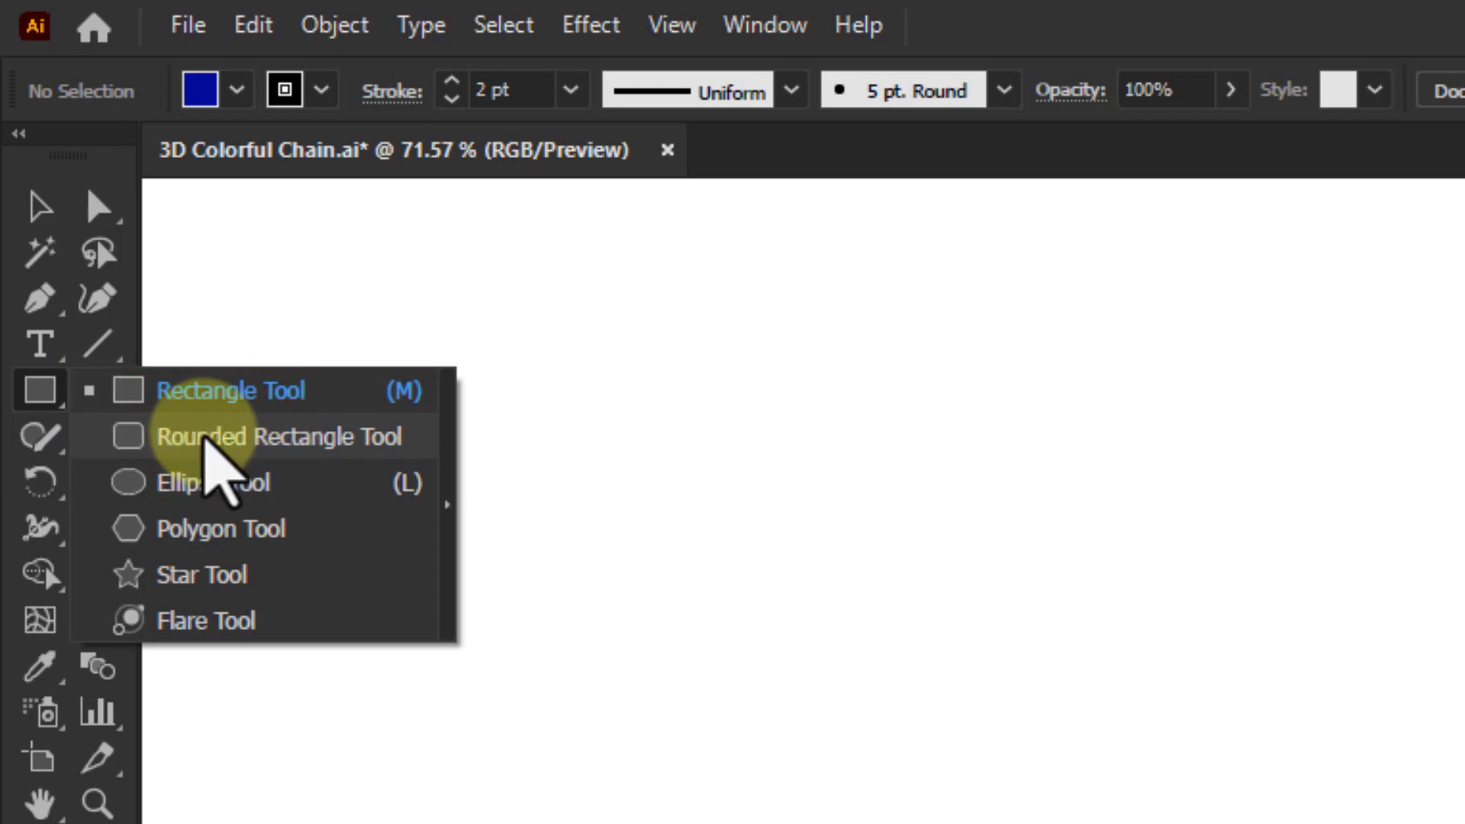
Step: Draw a tall rounded rectangle left of the artboard and set its fill to None
{"action": "left_click", "coordinate": [204, 439]}
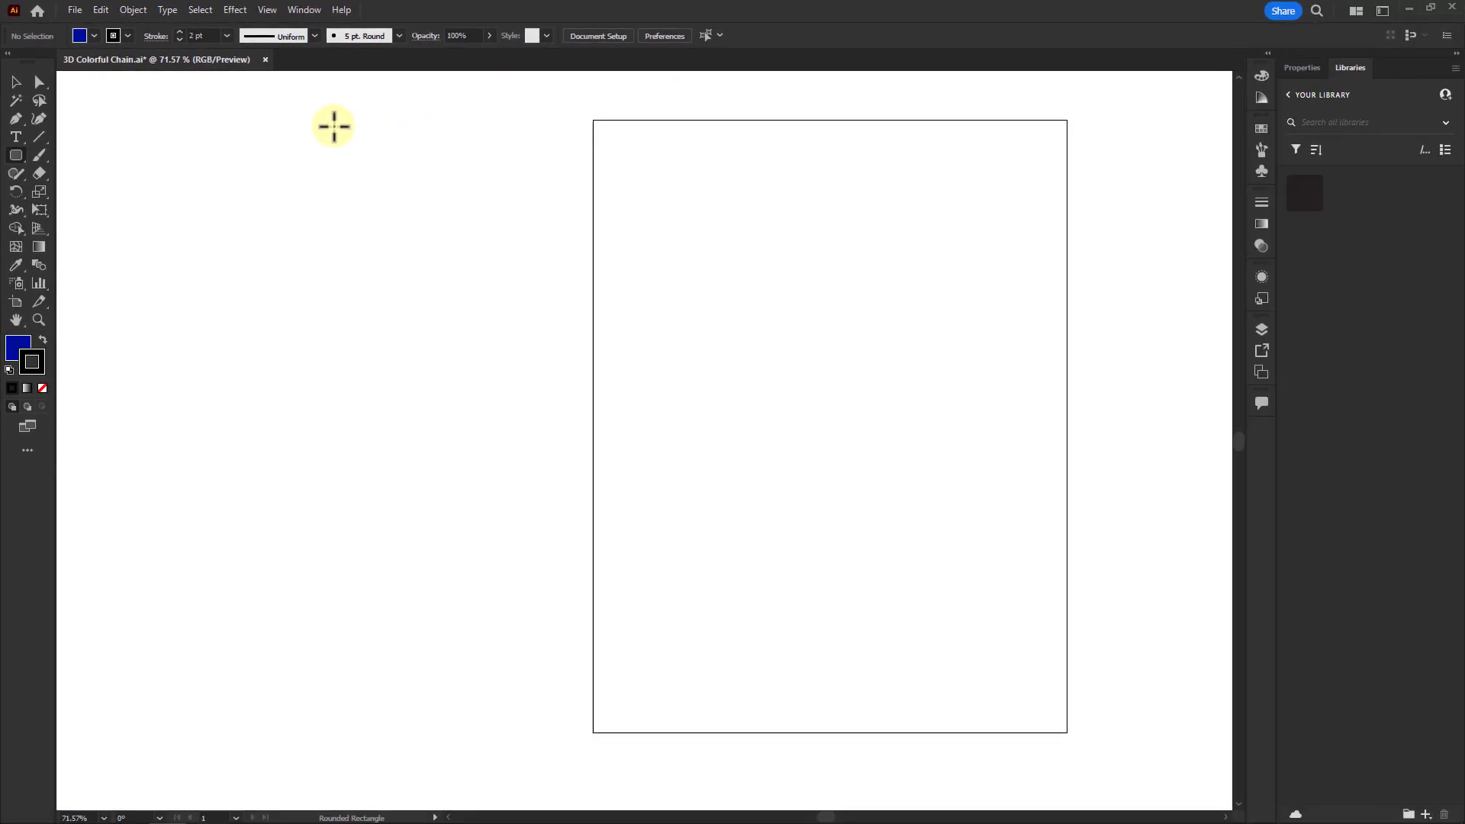
{"action": "left_click_drag", "start_coordinate": [334, 126], "coordinate": [565, 672]}
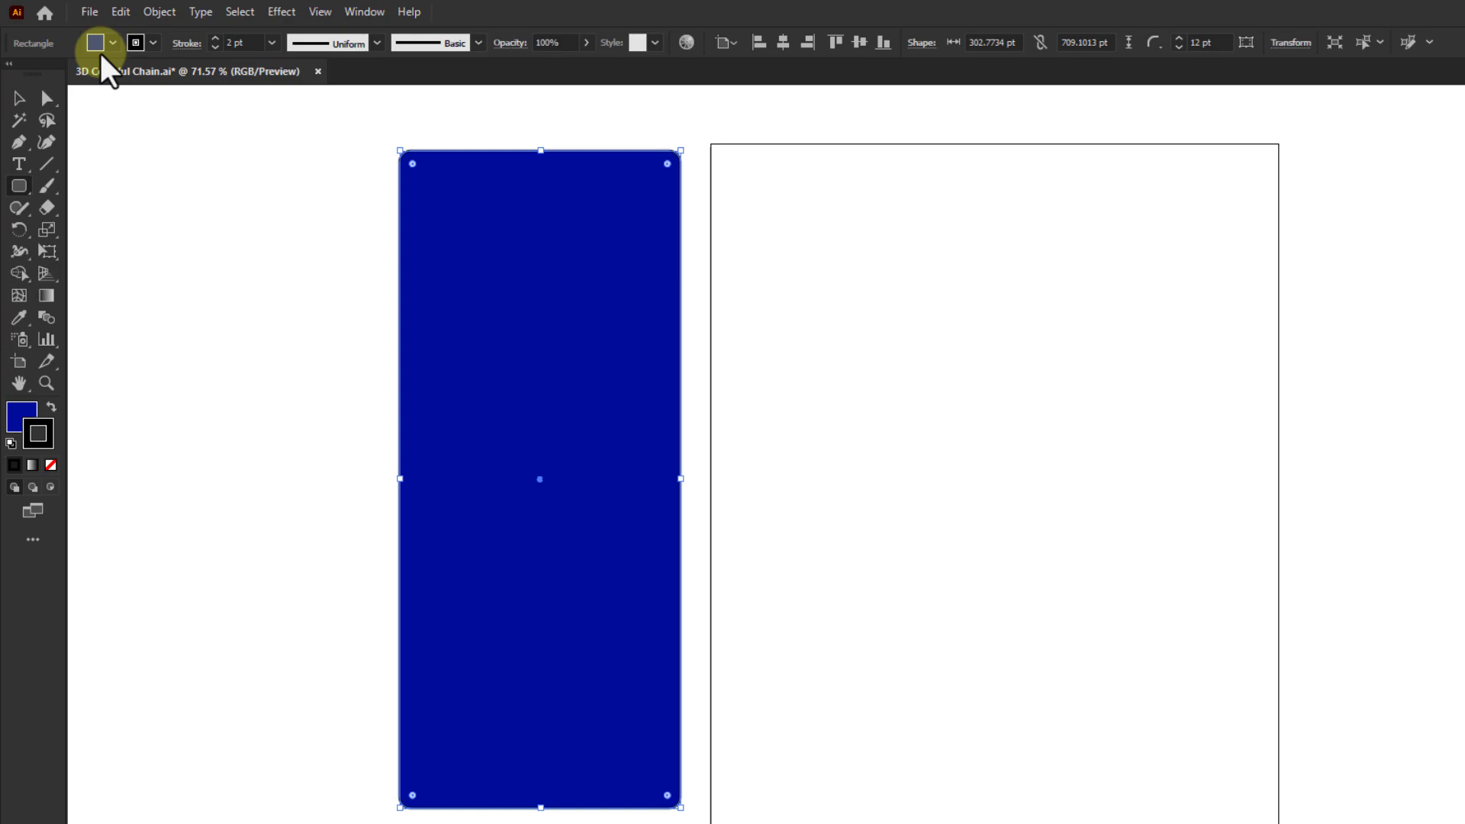
{"action": "left_click", "coordinate": [107, 36]}
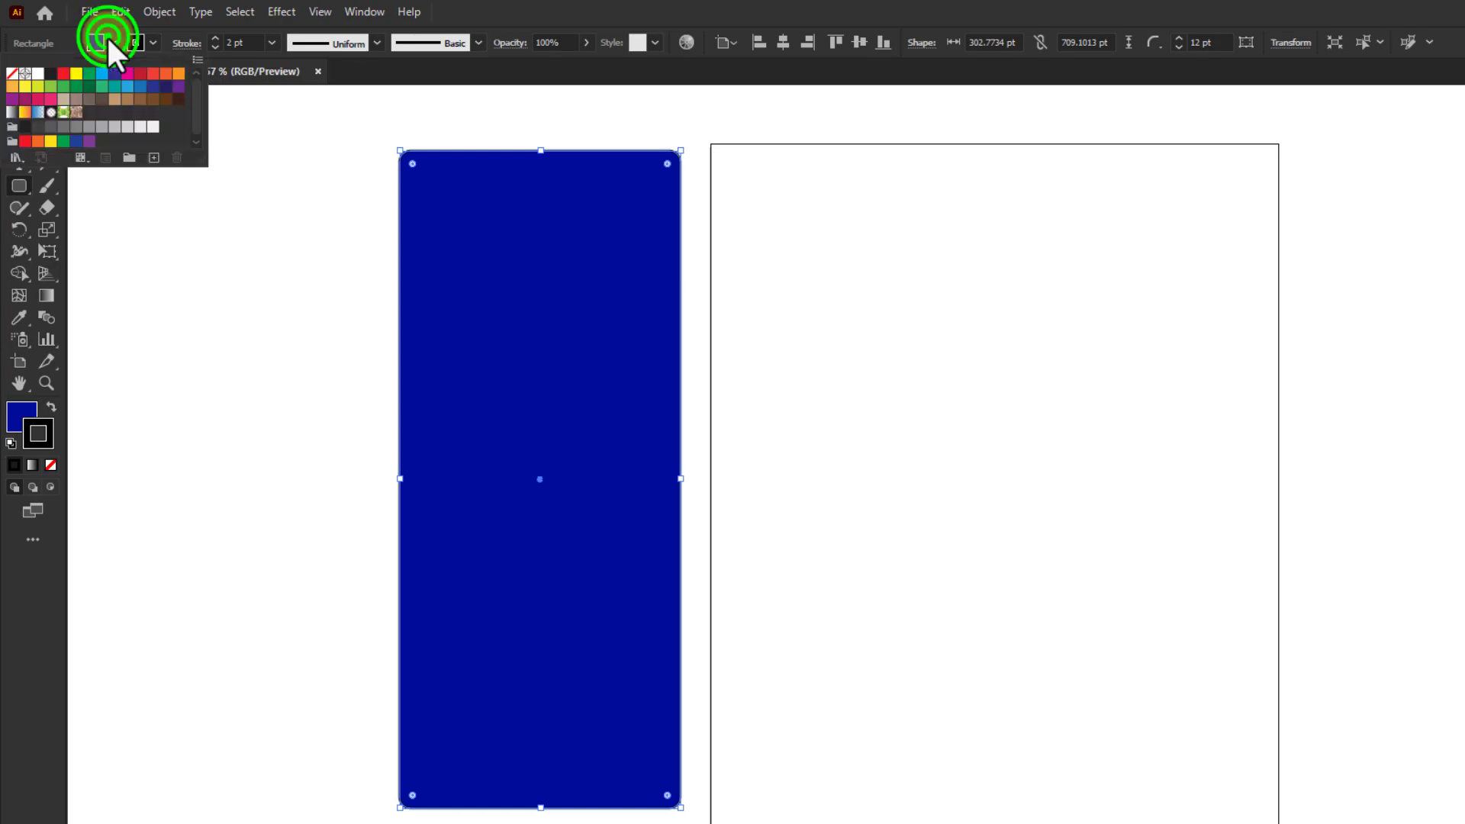
{"action": "left_click", "coordinate": [12, 74]}
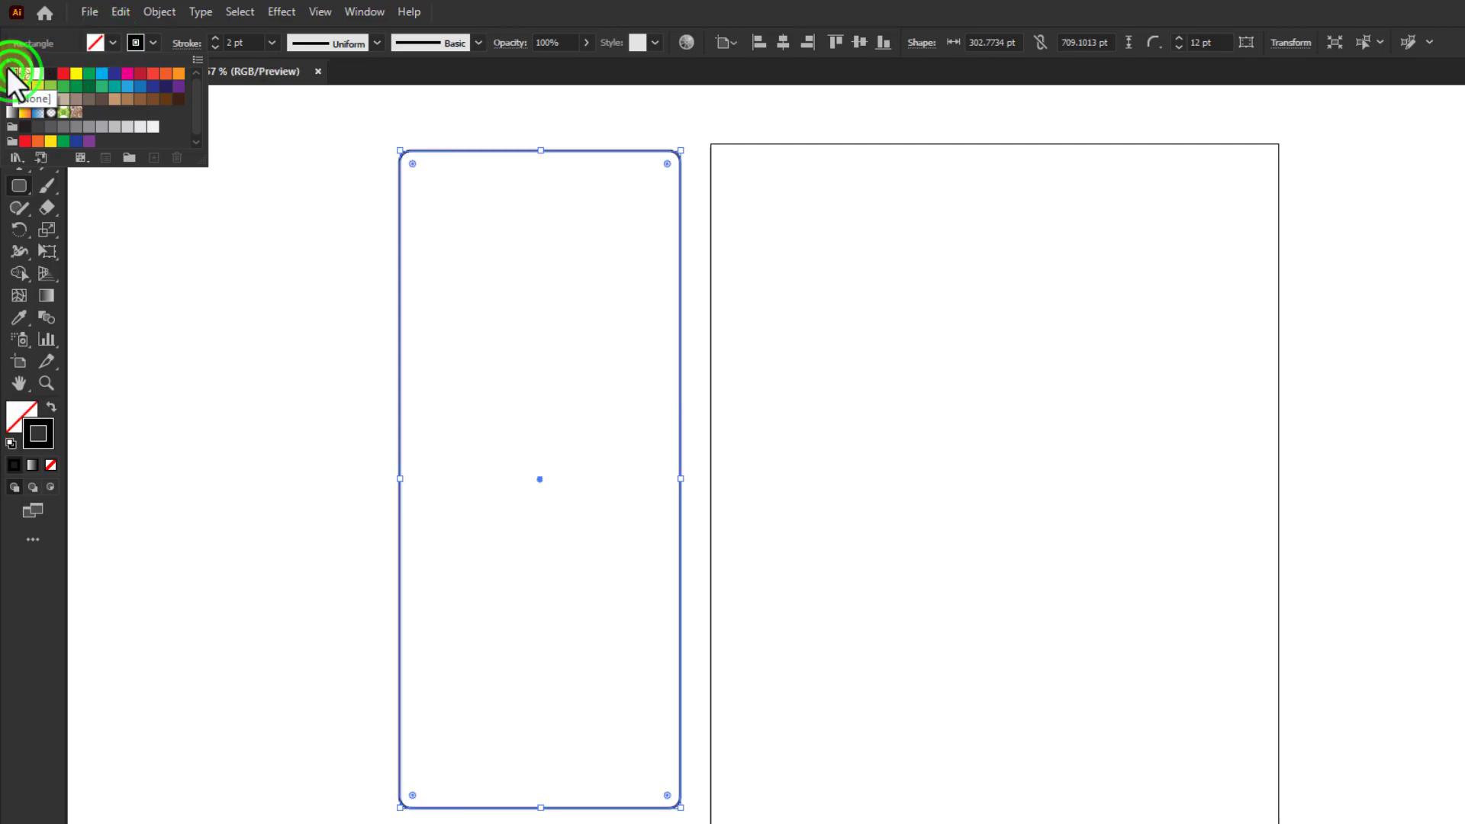
Step: Give the rectangle a red stroke and enter a 120 pt stroke weight
{"action": "left_click", "coordinate": [151, 42]}
{"action": "left_click", "coordinate": [150, 41]}
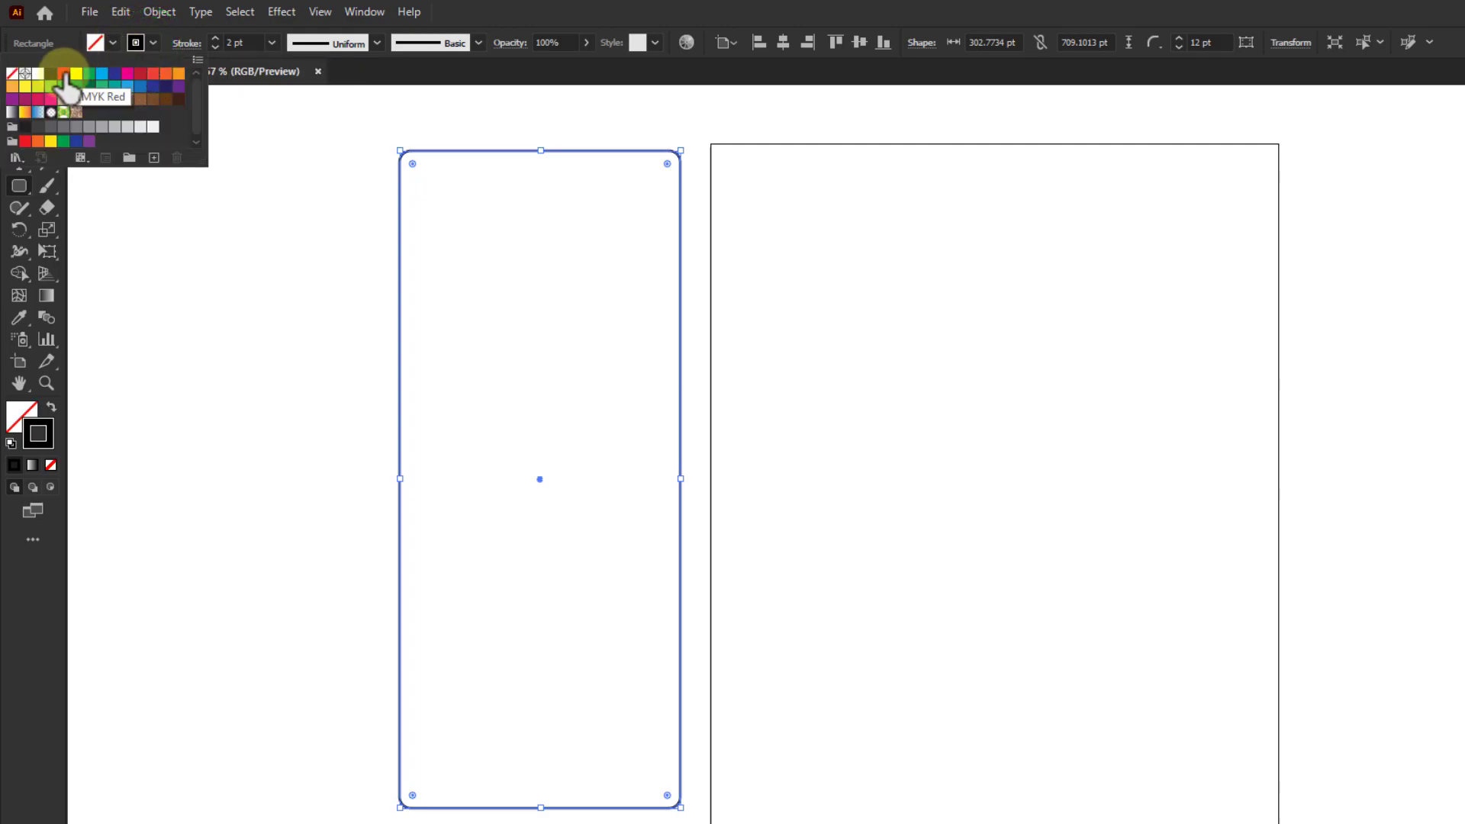
{"action": "left_click", "coordinate": [64, 74]}
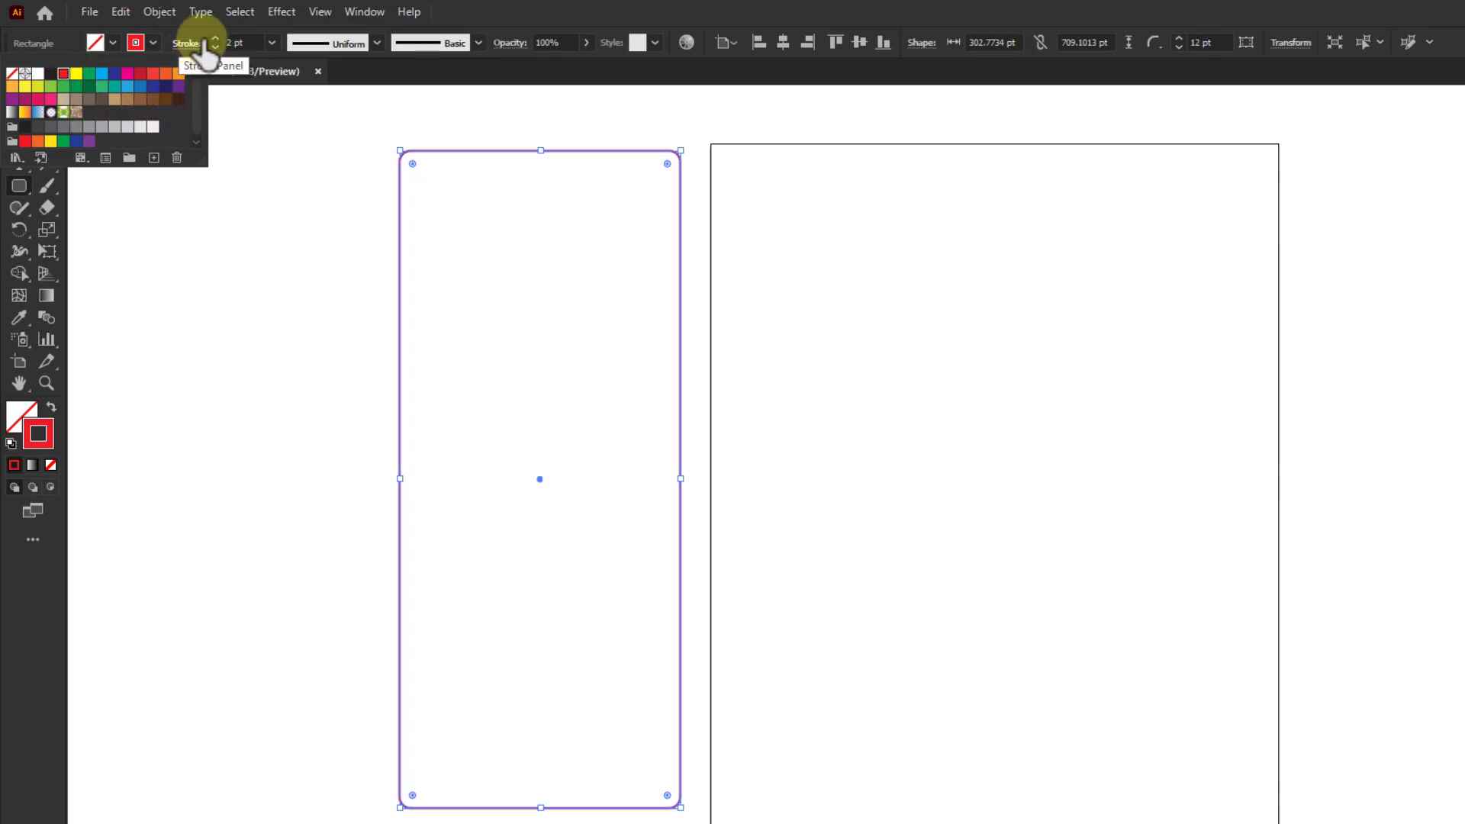
{"action": "left_click", "coordinate": [247, 35]}
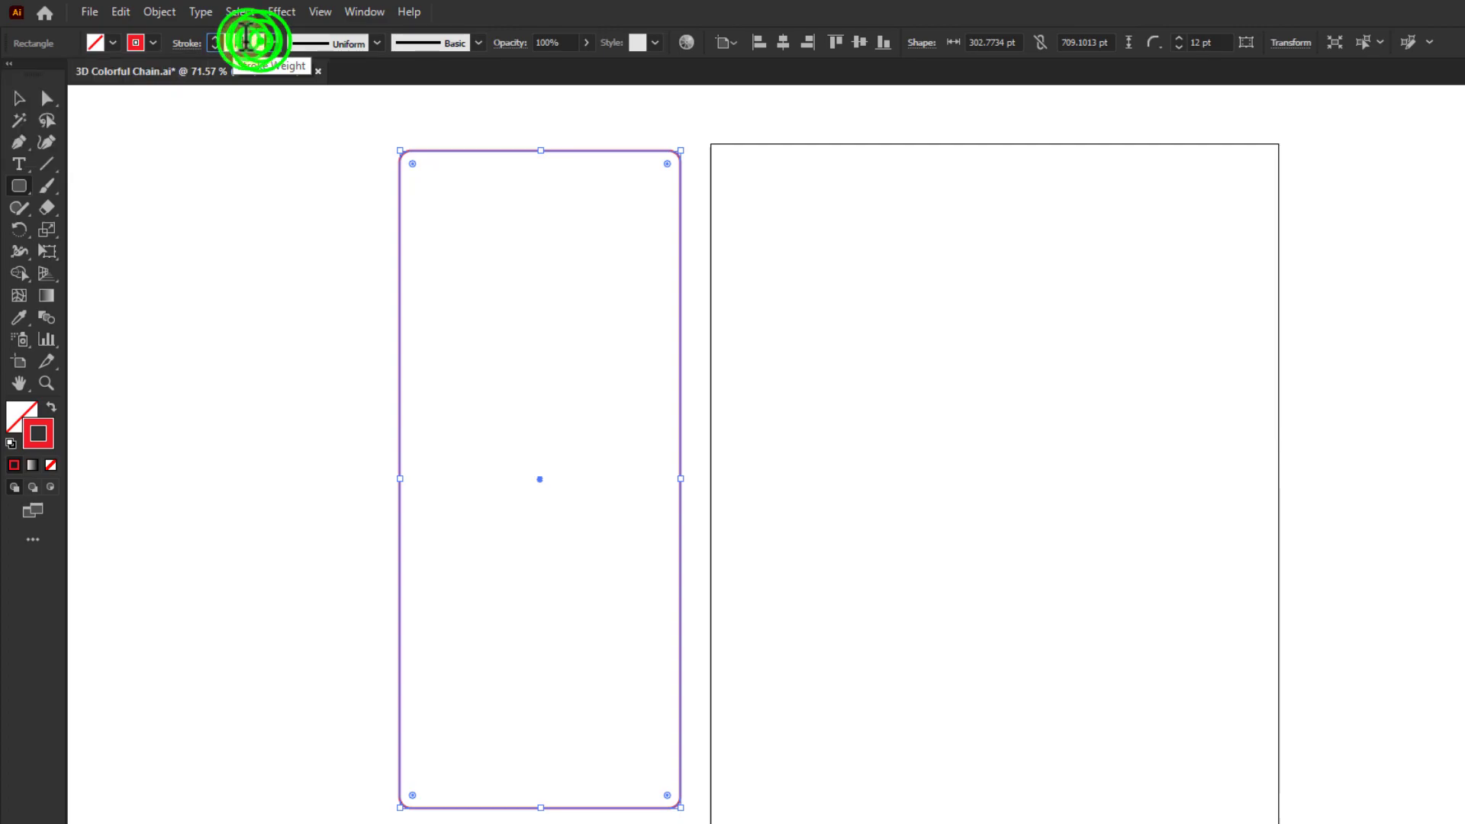
{"action": "type", "text": "120"}
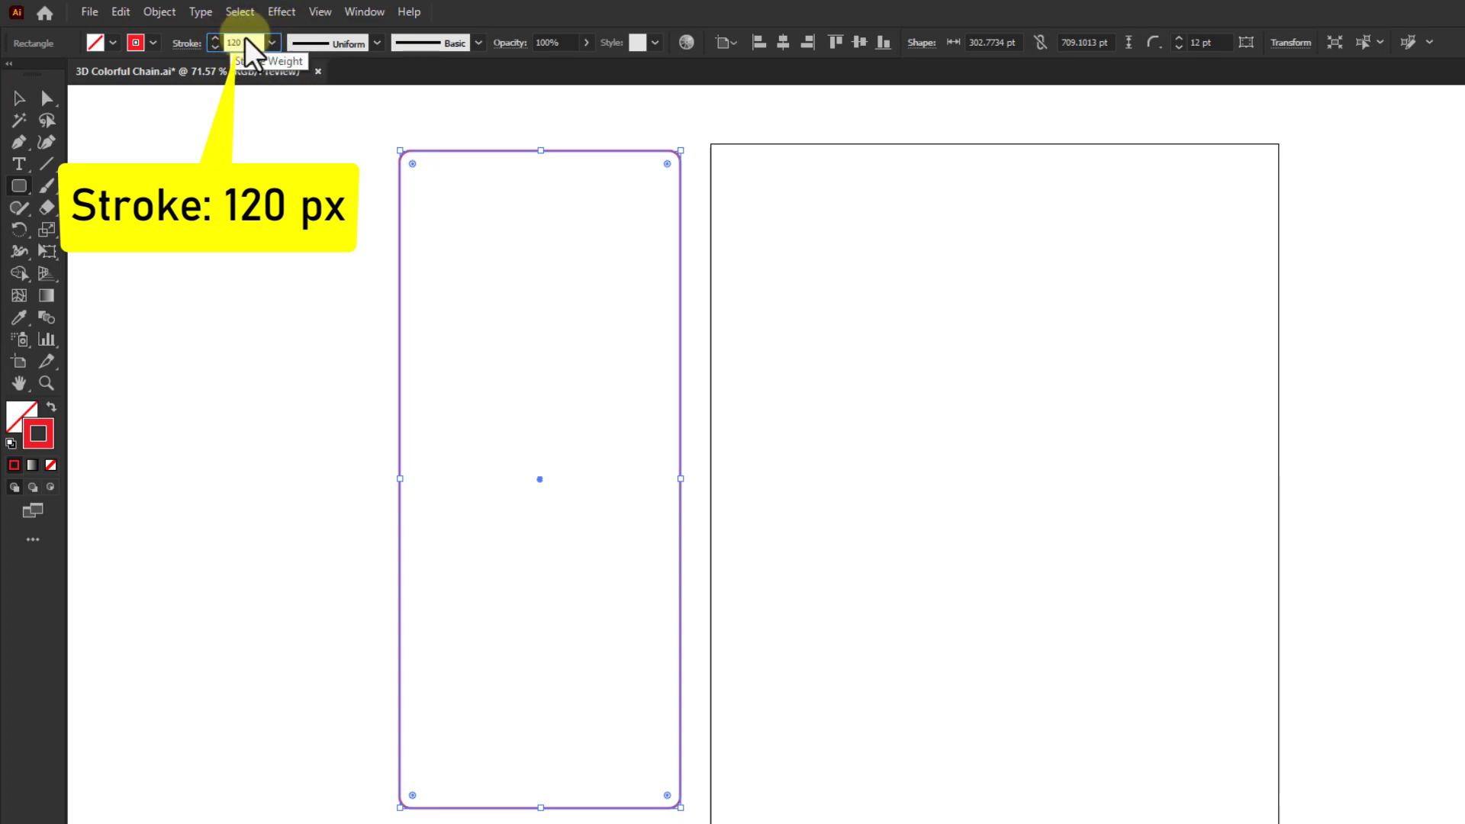
Step: Round the corners fully to 167.78 pt, widen the ring to 335.57 pt, and reselect it
{"action": "key", "text": "Return"}
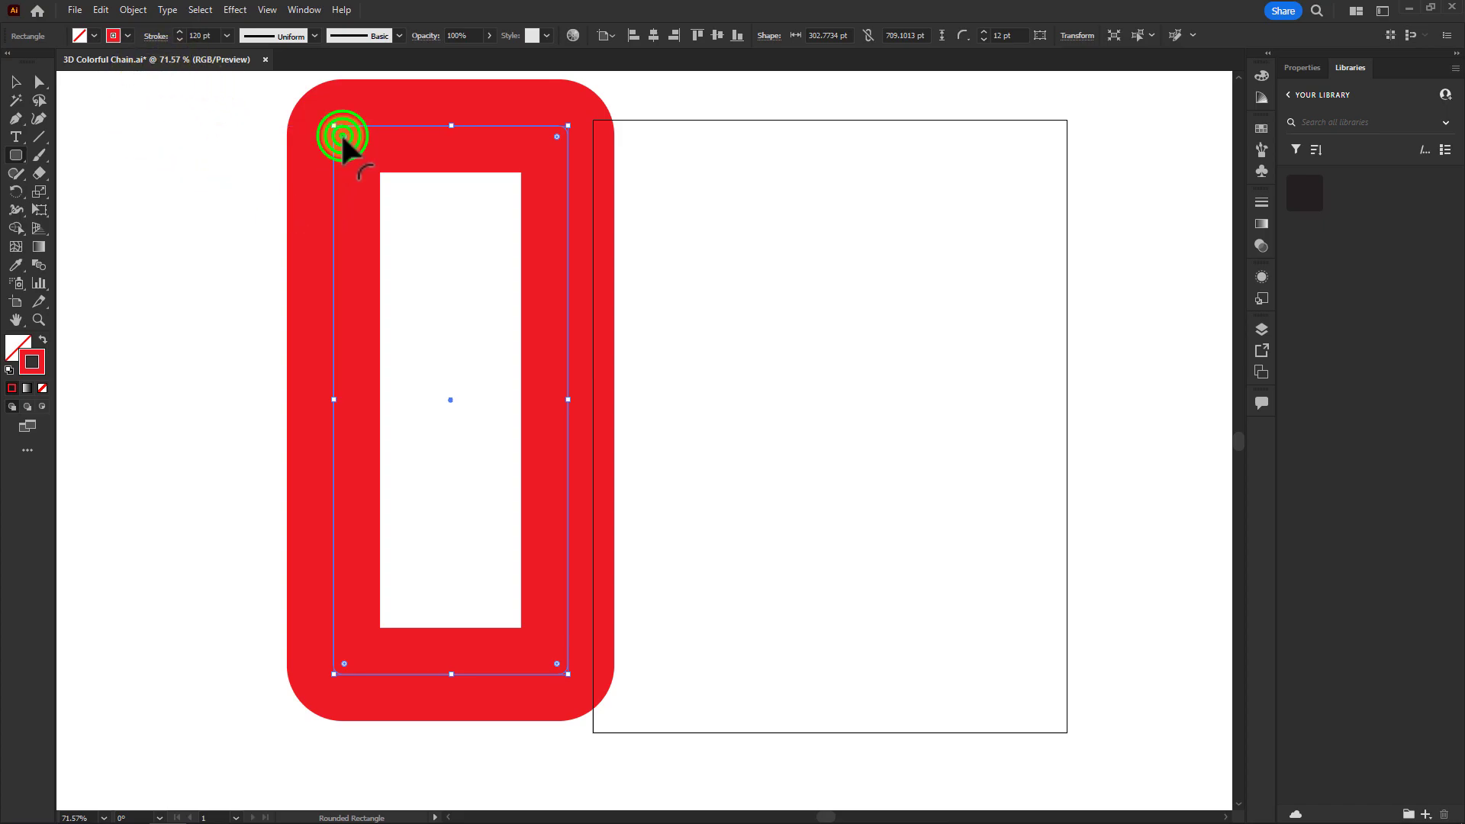
{"action": "left_click_drag", "start_coordinate": [342, 135], "coordinate": [435, 293]}
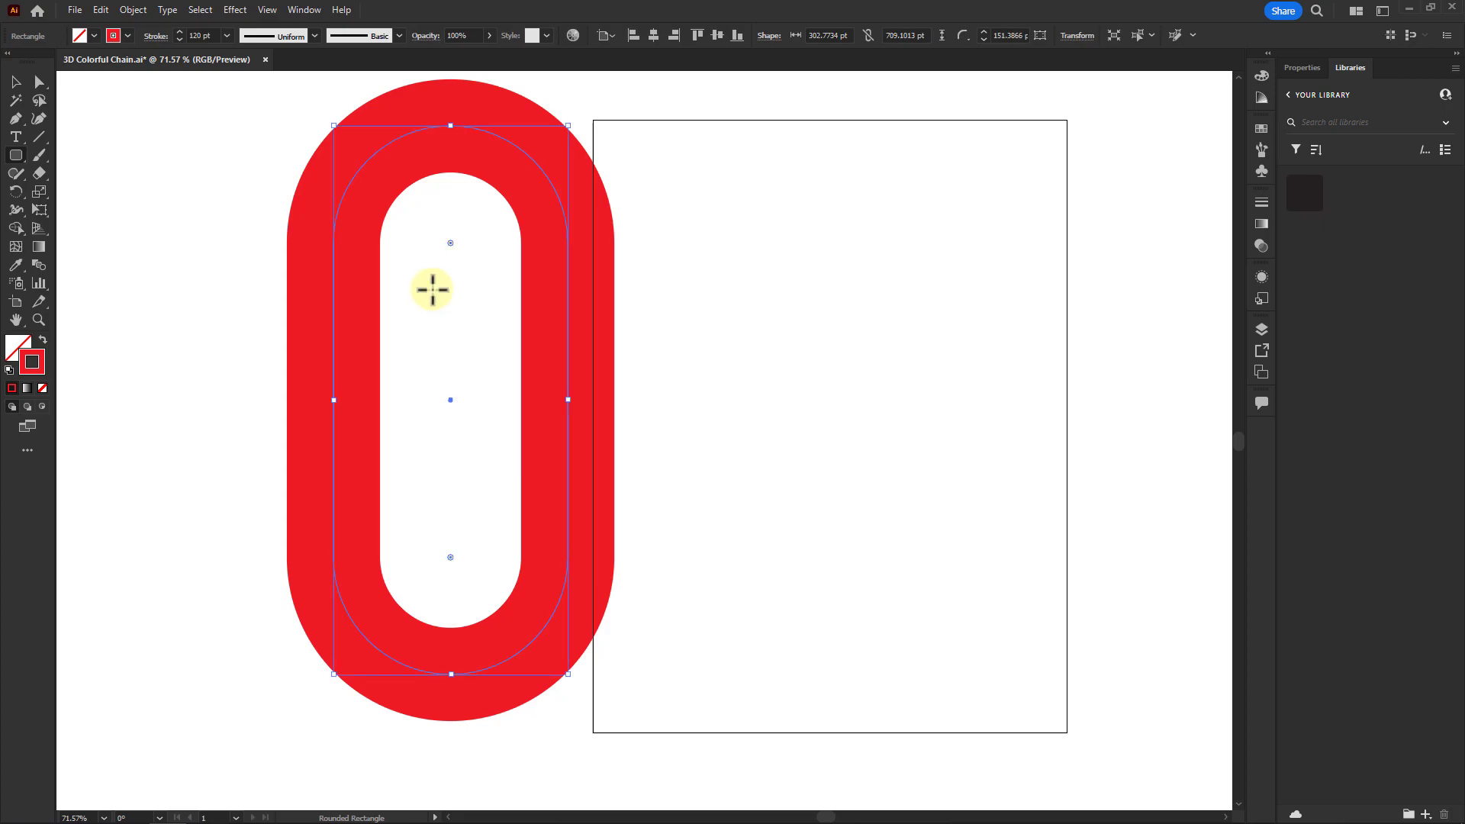
{"action": "left_click_drag", "start_coordinate": [569, 399], "coordinate": [593, 399]}
{"action": "key", "text": "v"}
{"action": "left_click", "coordinate": [448, 238]}
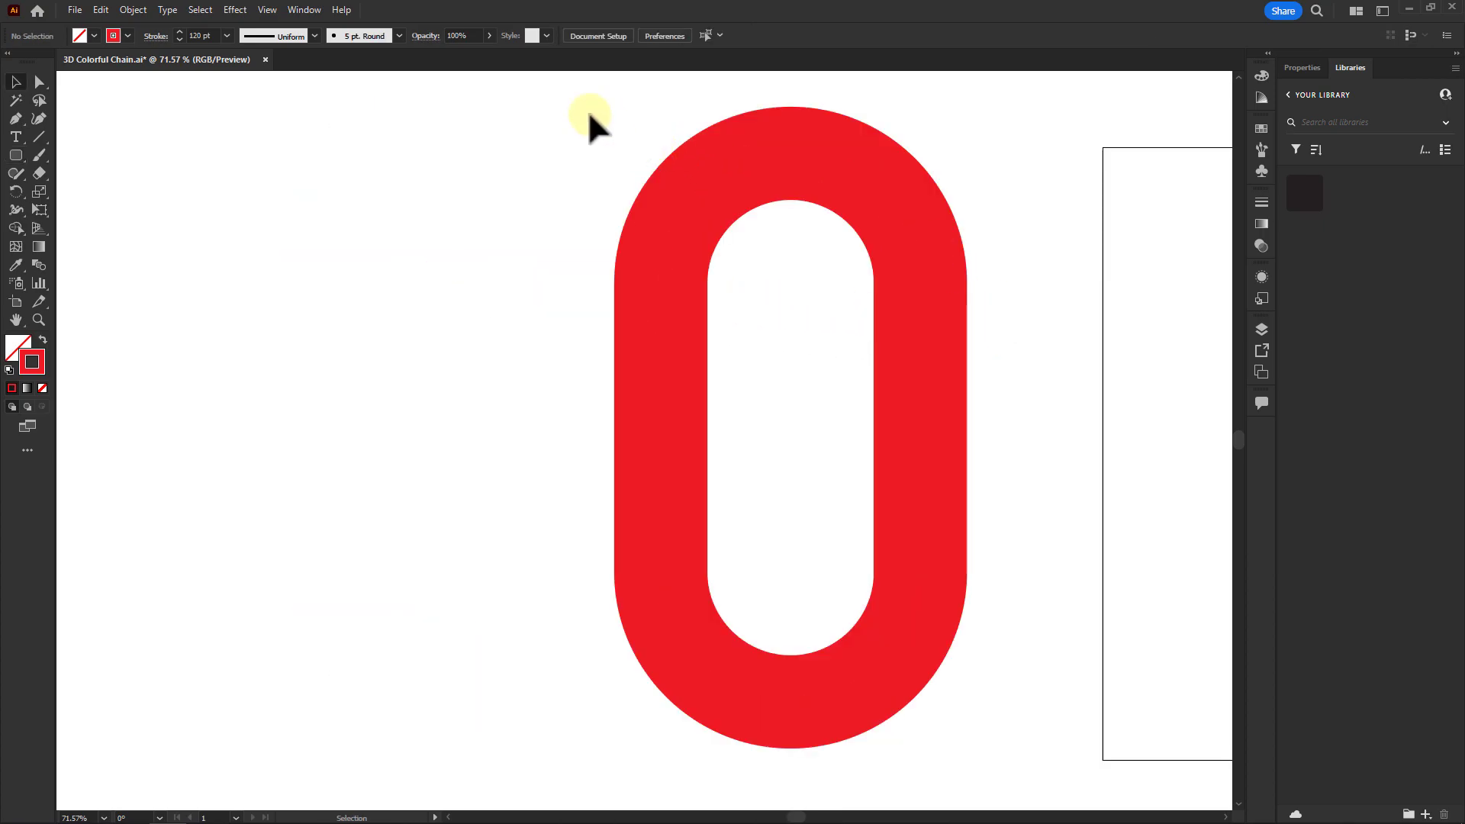
{"action": "left_click_drag", "start_coordinate": [581, 112], "coordinate": [968, 588]}
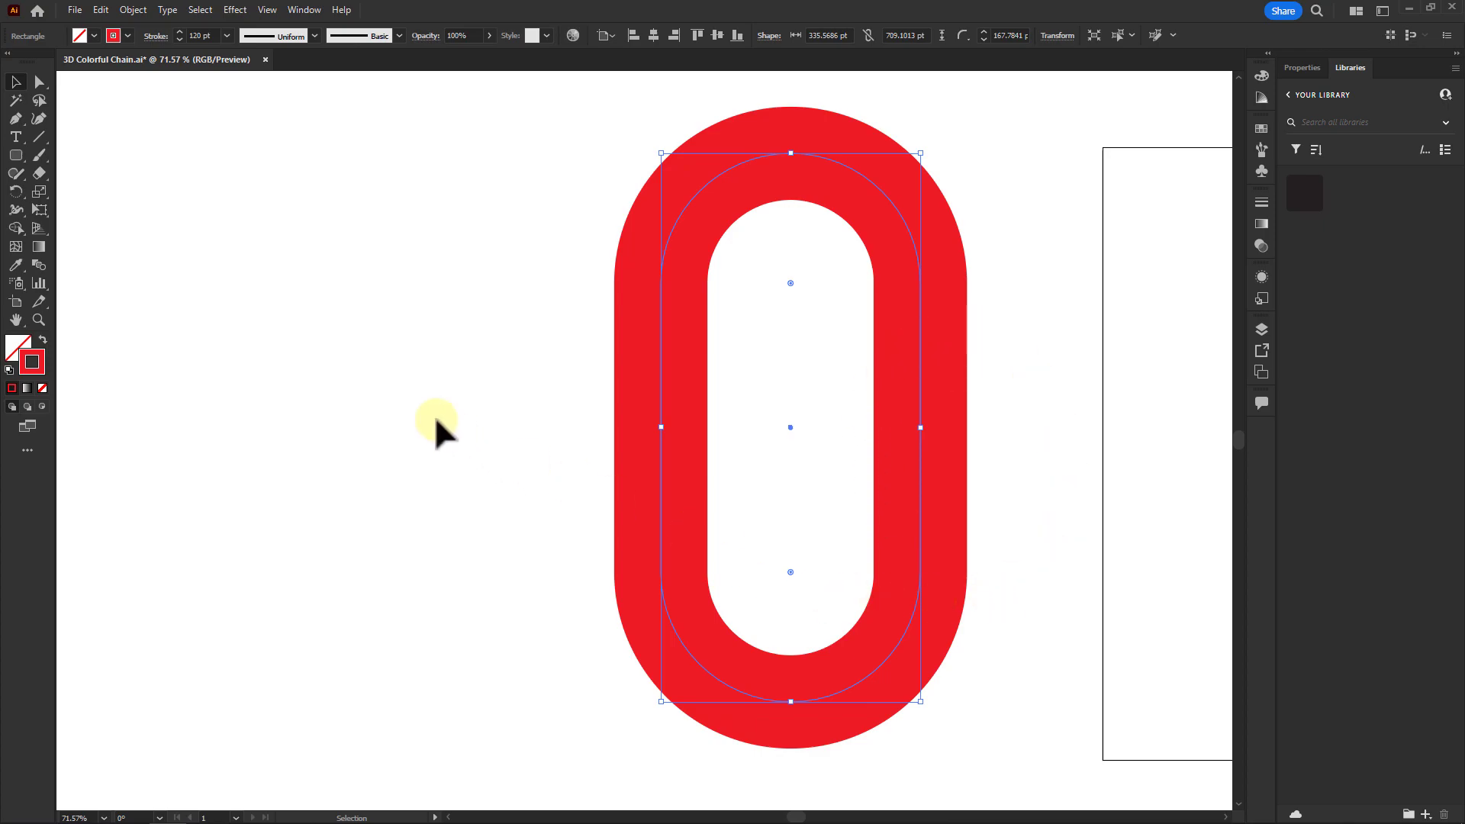
Step: Apply the 3D and Materials Inflate effect to the red ring
{"action": "left_click", "coordinate": [232, 10]}
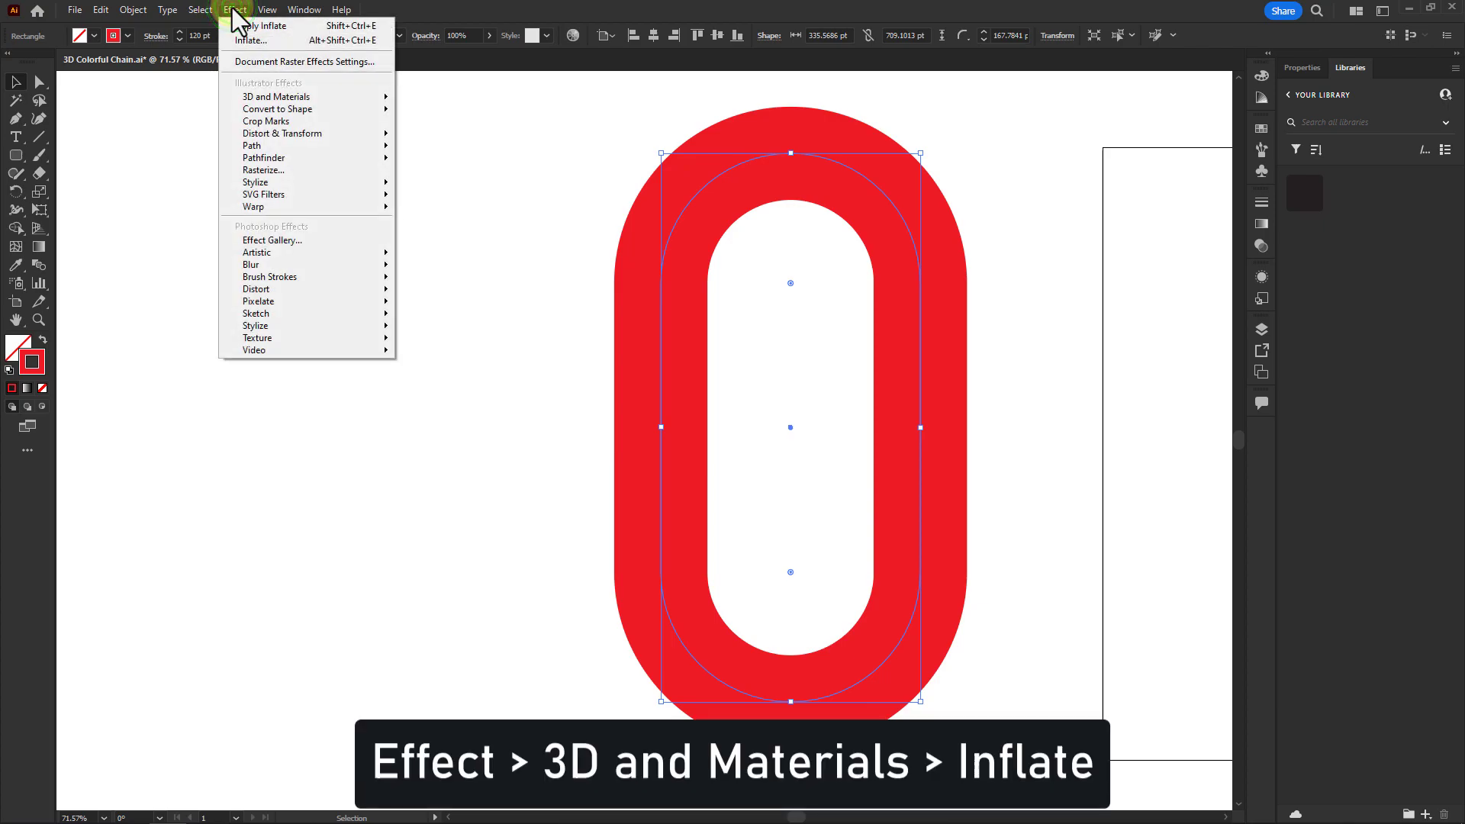
{"action": "left_click", "coordinate": [256, 96]}
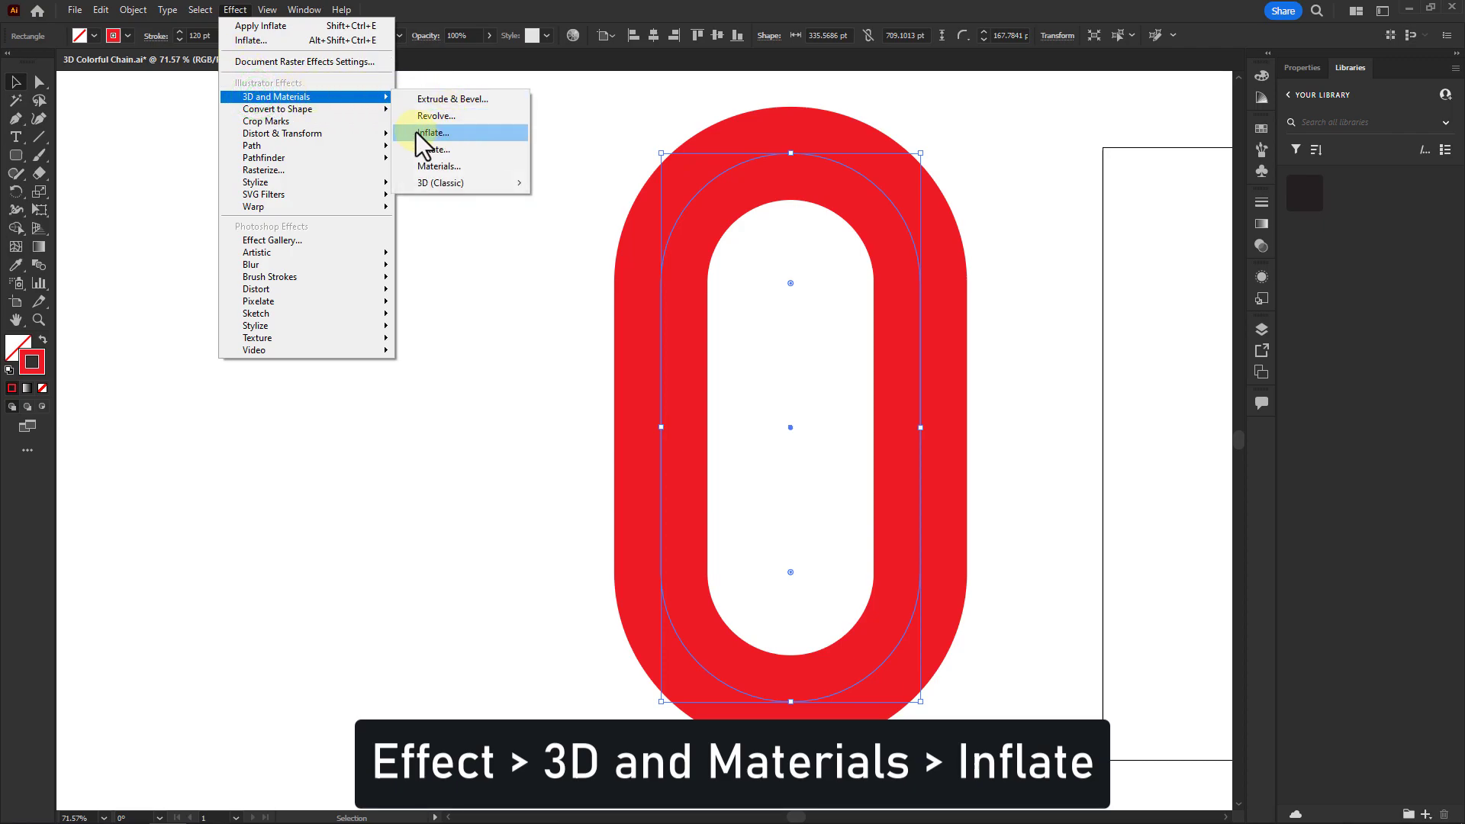
{"action": "left_click", "coordinate": [434, 134]}
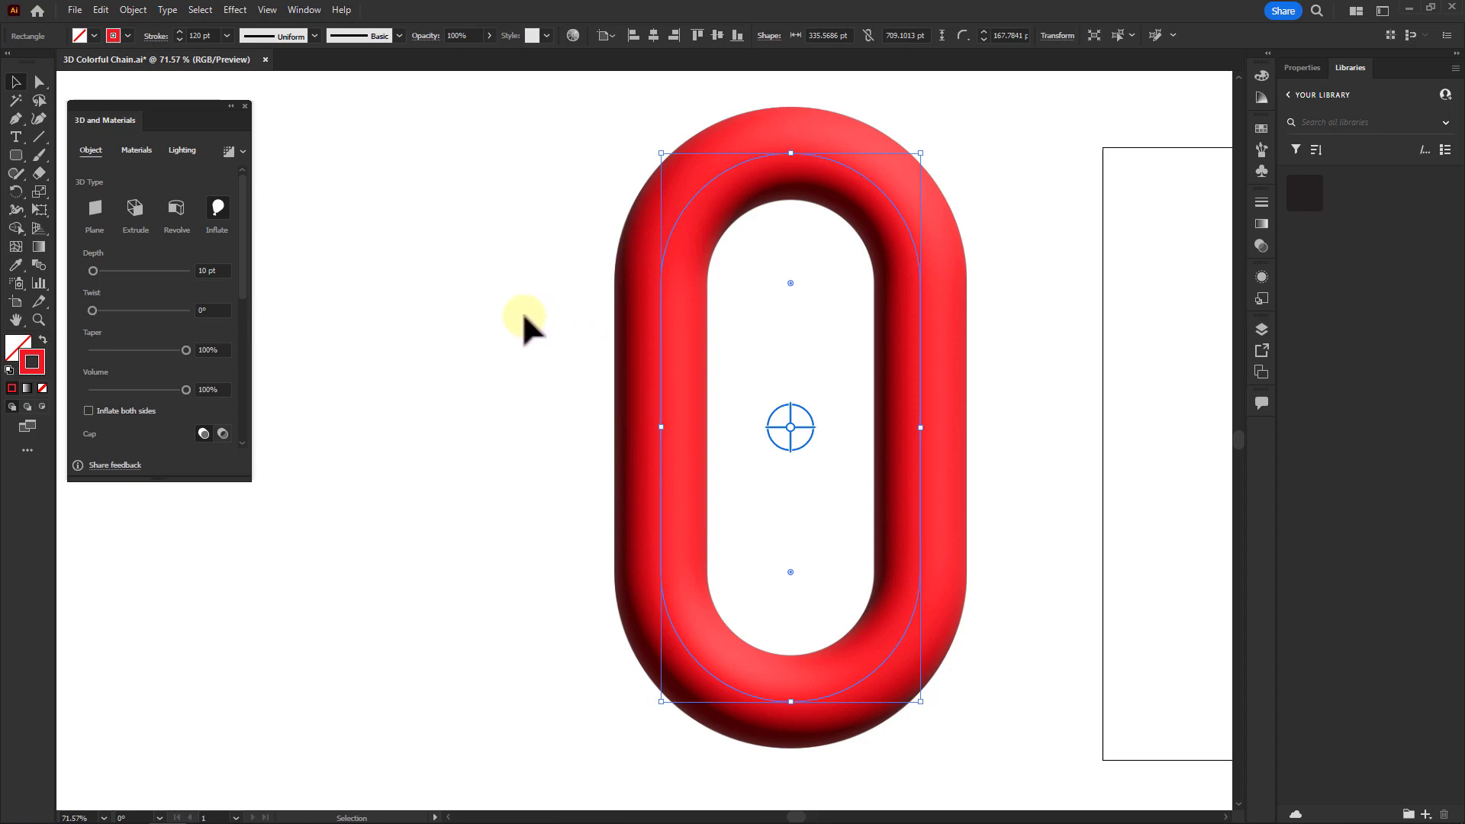
Step: Zoom out and rotate the inflated link to a diagonal tilt
{"action": "key", "text": "z"}
{"action": "left_click", "coordinate": [653, 271], "text": "alt"}
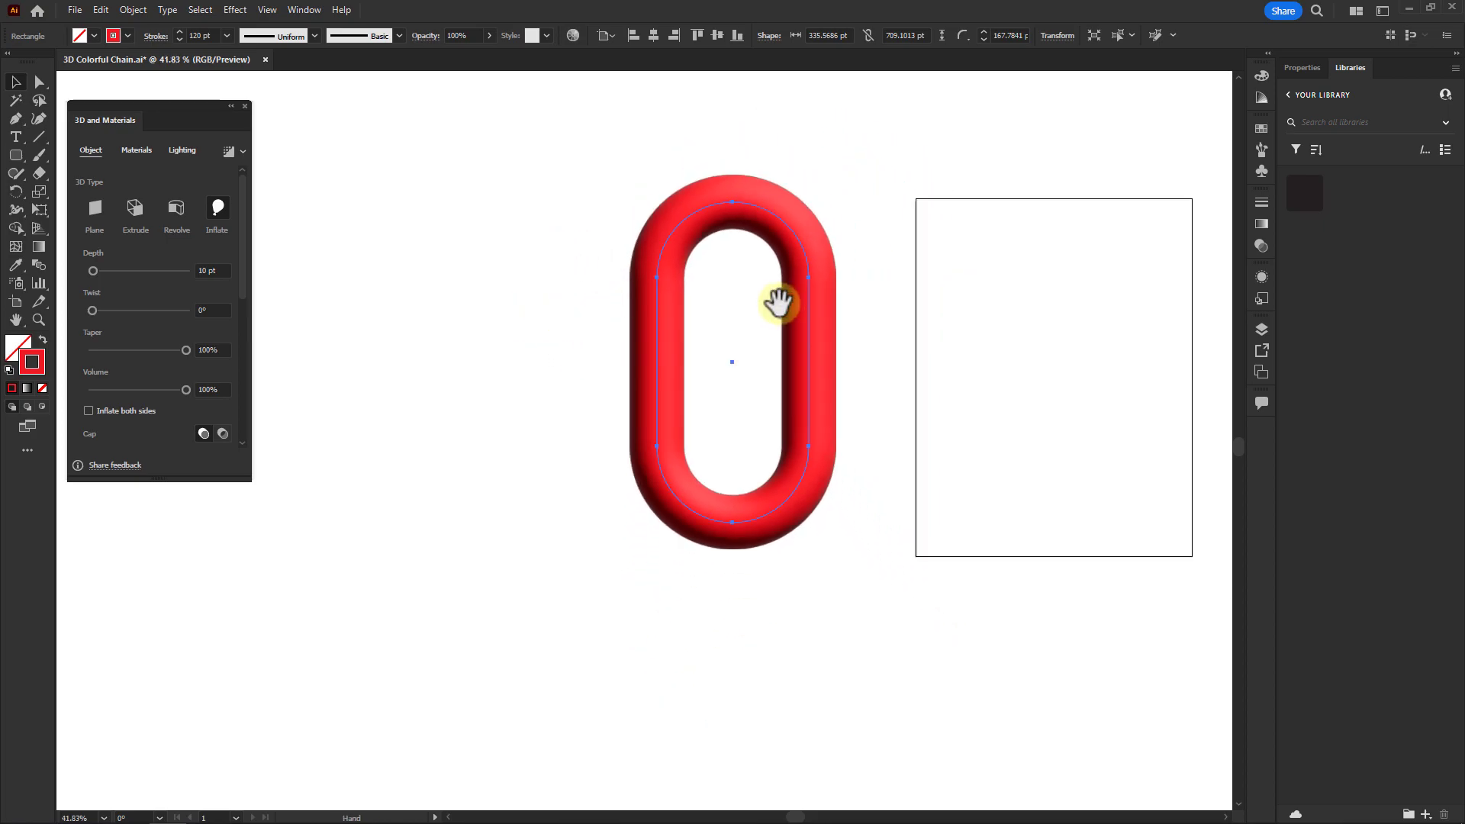
{"action": "left_click_drag", "start_coordinate": [759, 190], "coordinate": [960, 207]}
{"action": "scroll", "coordinate": [769, 343], "scroll_direction": "down", "scroll_amount": 1}
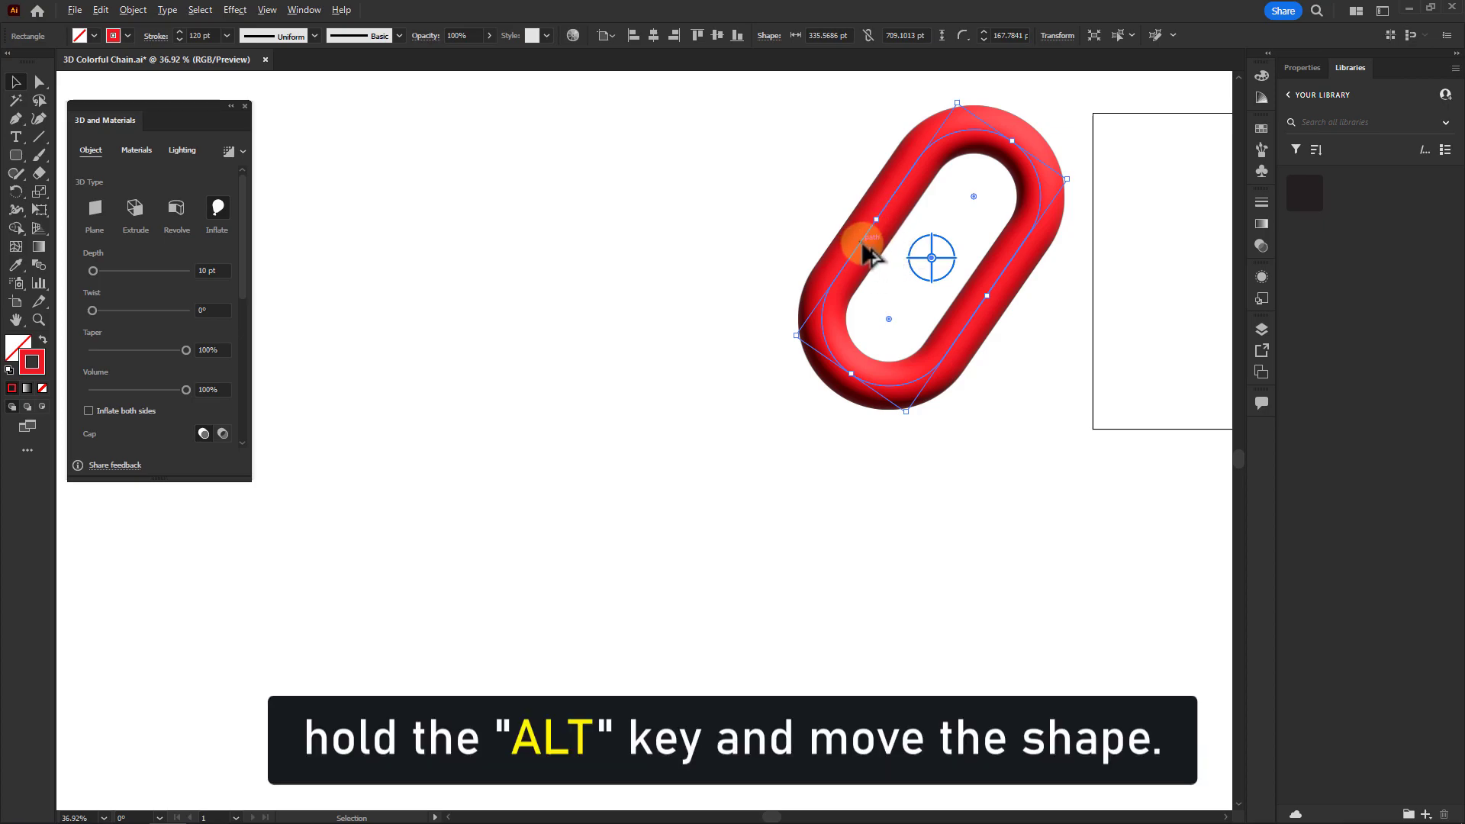
Step: Duplicate the link, recolour the copy blue (0C00F7), and overlap it with the red link's lower end
{"action": "left_click_drag", "start_coordinate": [862, 244], "coordinate": [572, 418]}
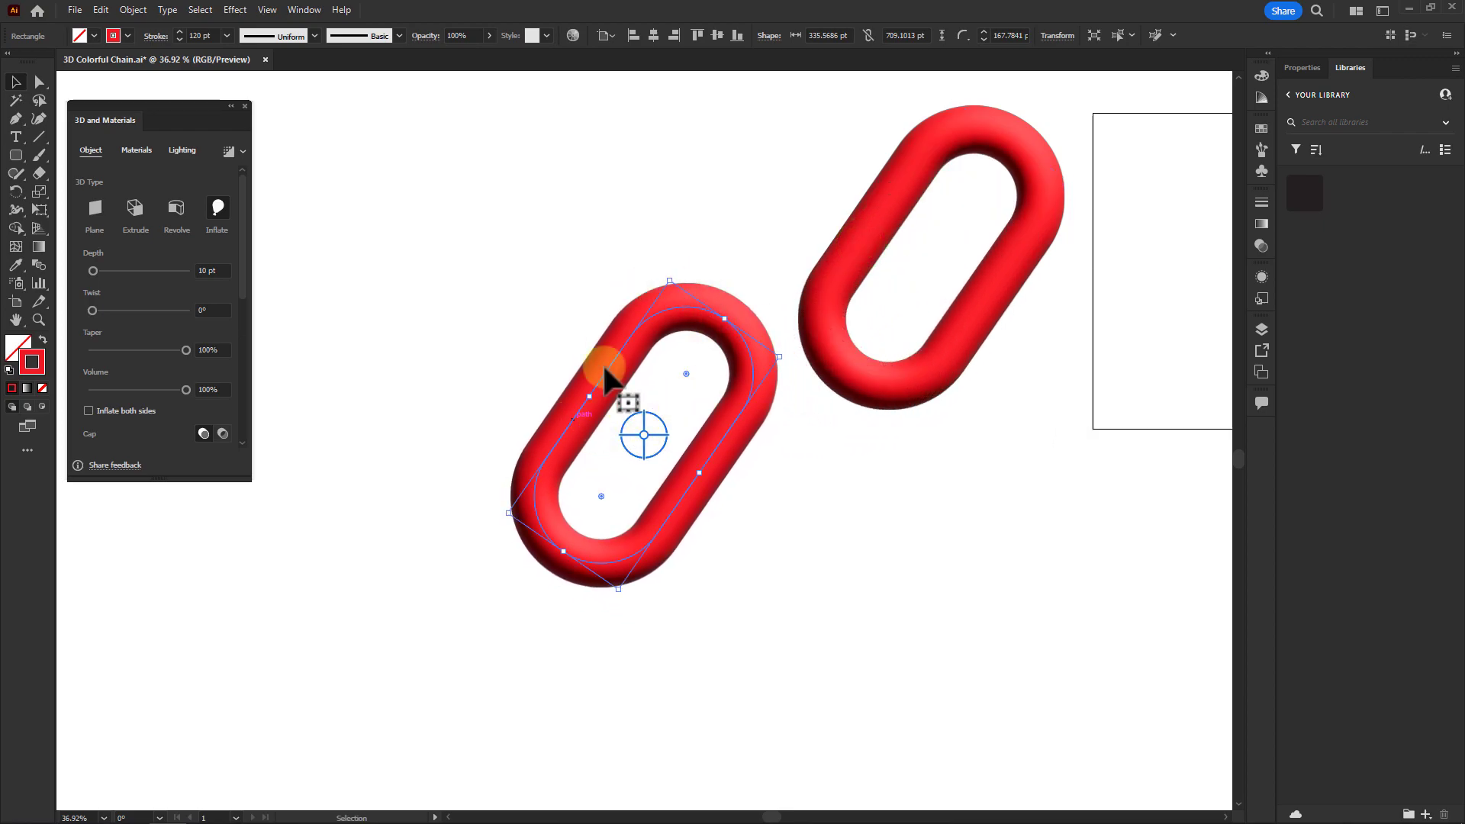
{"action": "left_click", "coordinate": [33, 367]}
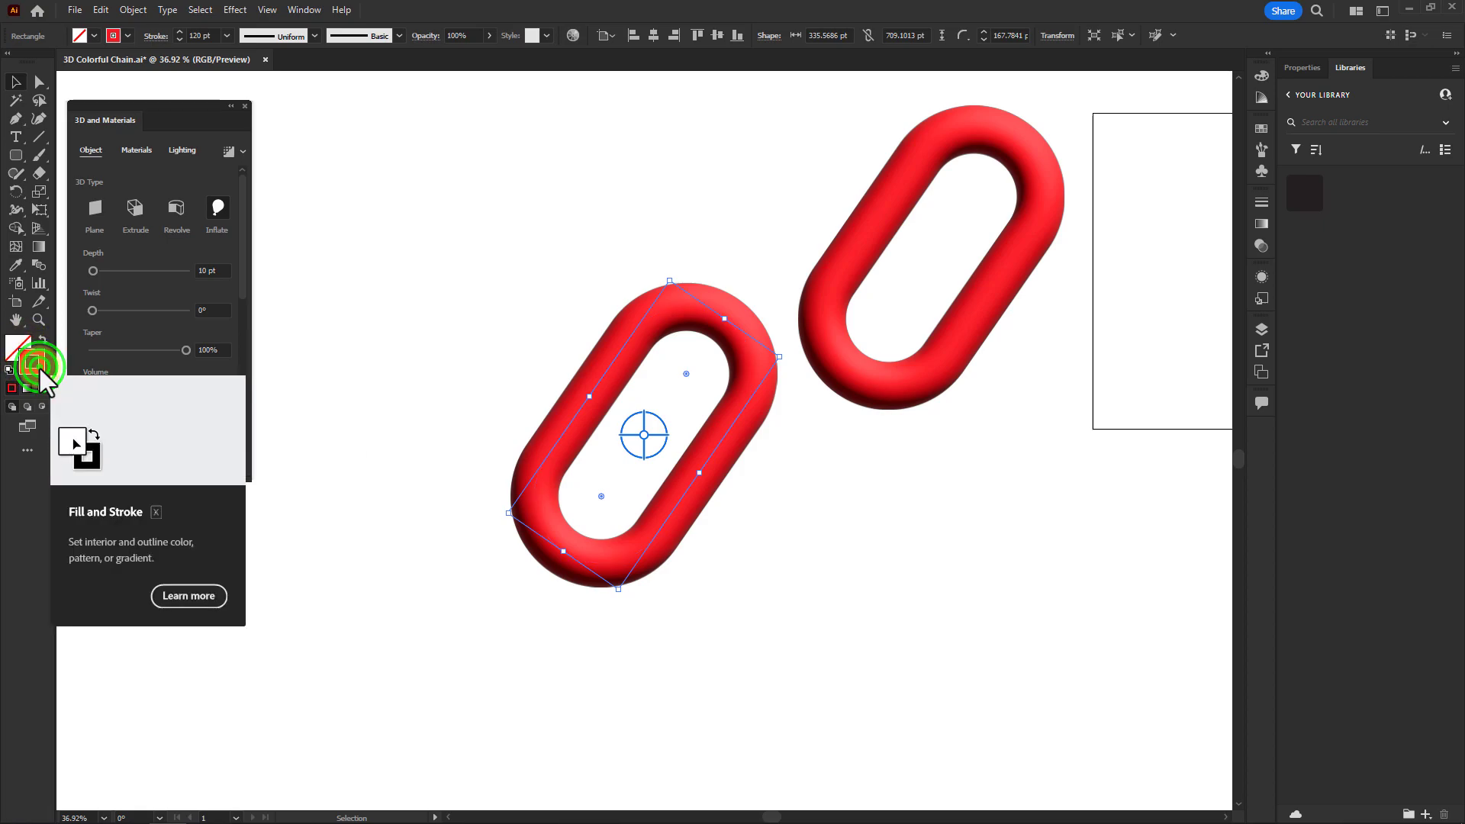
{"action": "double_click", "coordinate": [33, 365]}
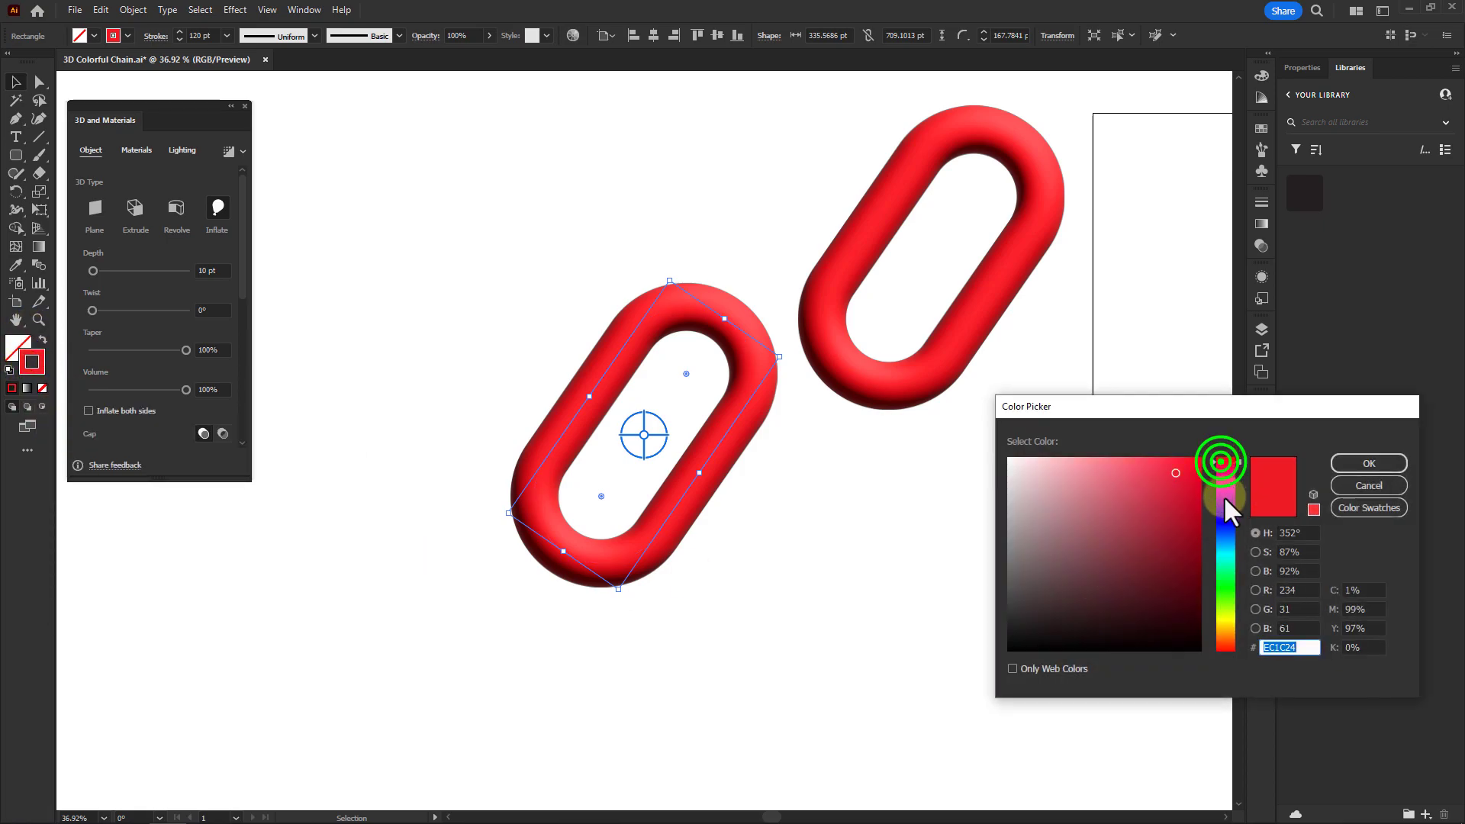
{"action": "left_click_drag", "start_coordinate": [1224, 496], "coordinate": [1226, 518]}
{"action": "left_click", "coordinate": [1187, 475]}
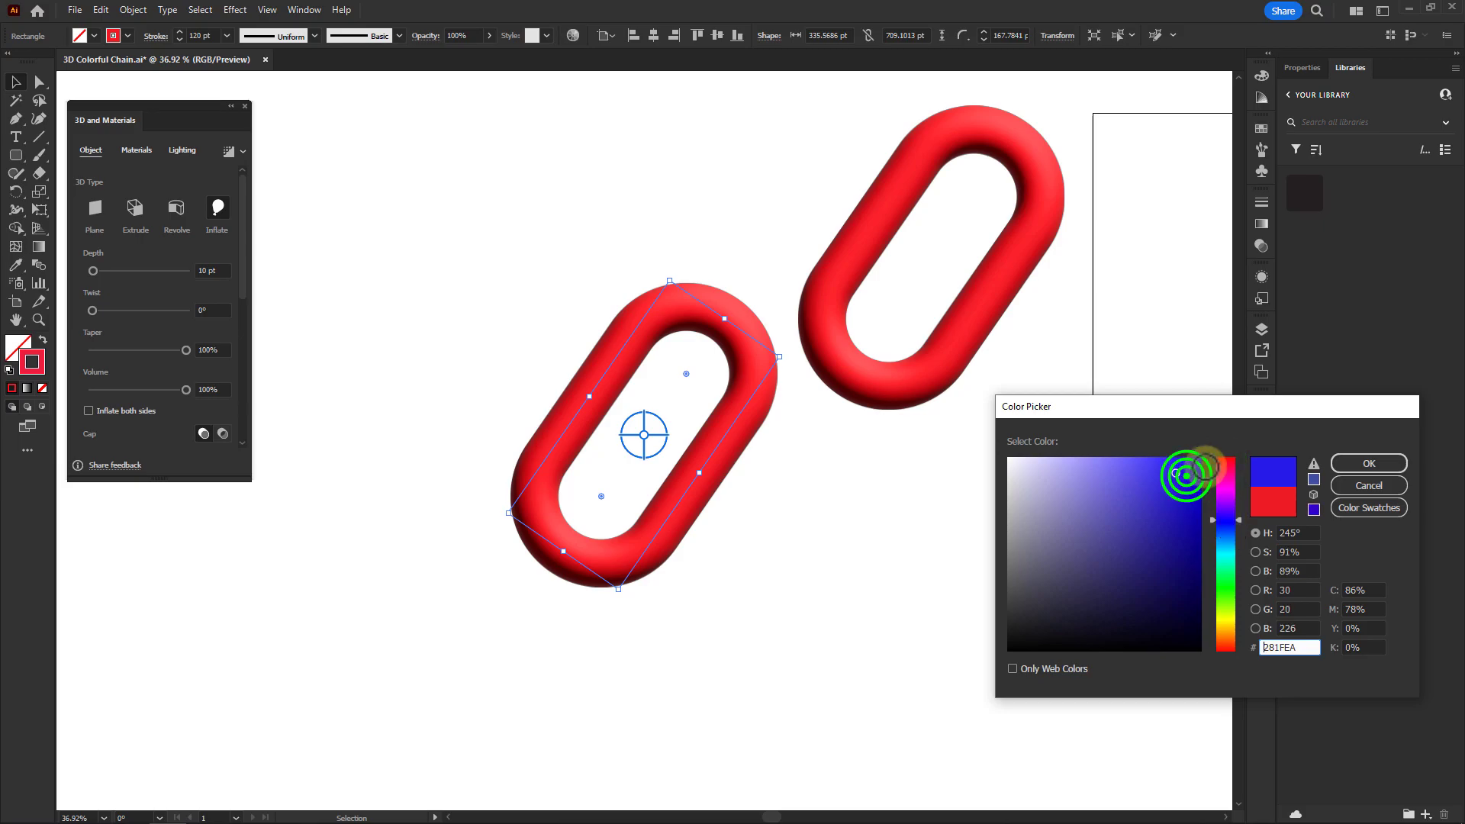
{"action": "left_click", "coordinate": [1204, 462]}
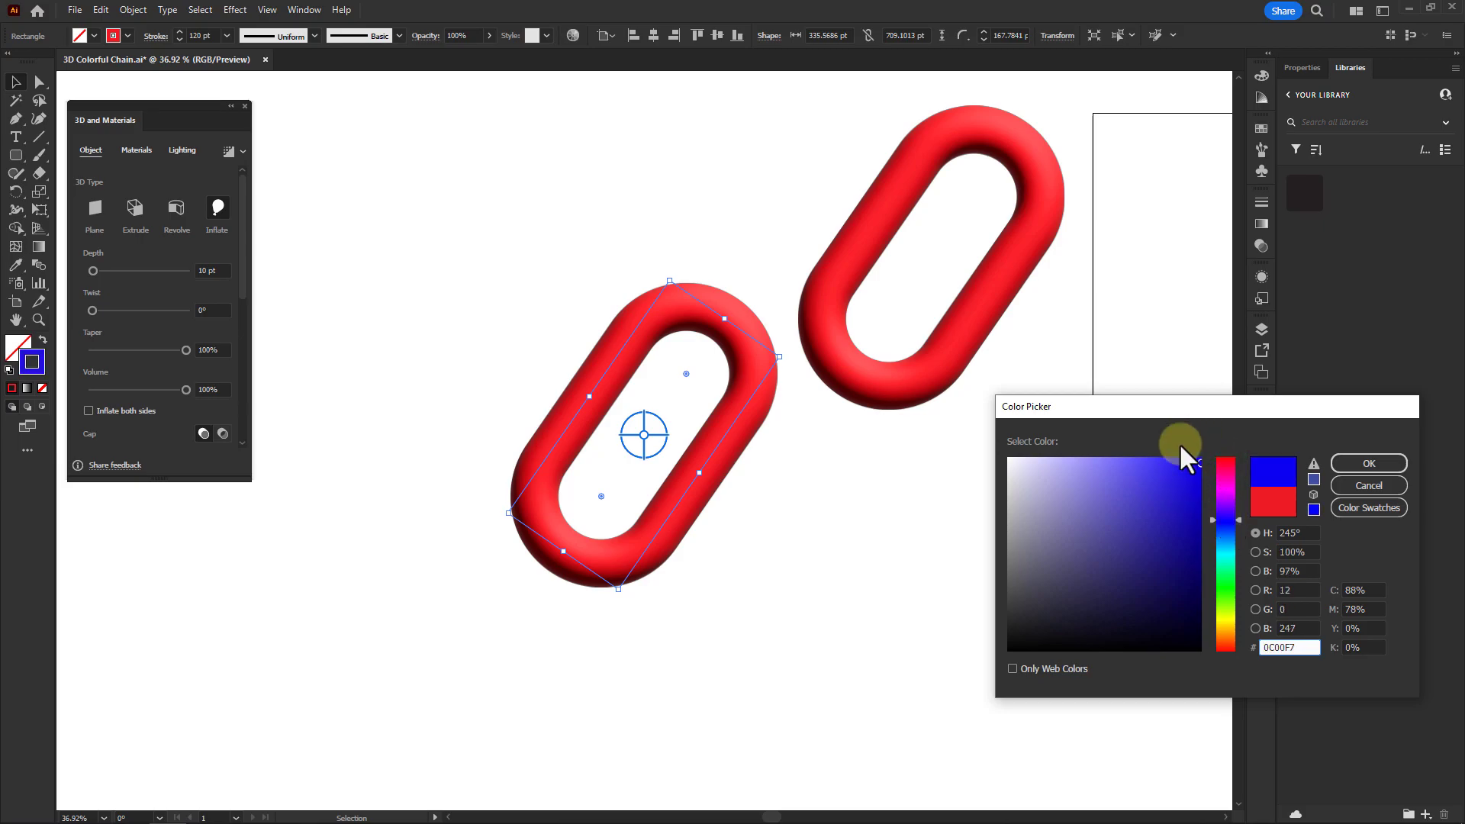
{"action": "left_click", "coordinate": [1366, 462]}
{"action": "left_click", "coordinate": [1367, 463]}
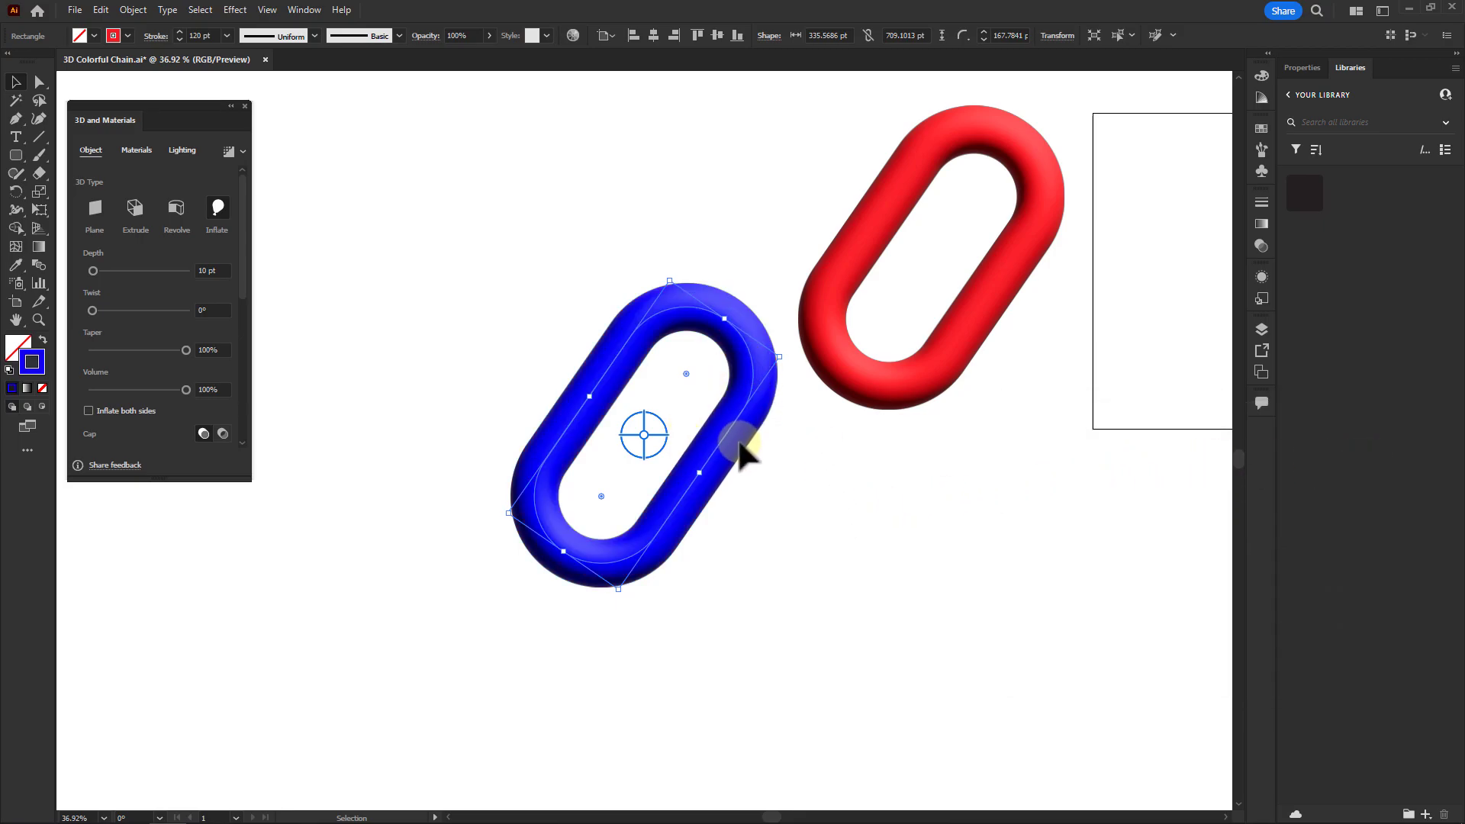
{"action": "left_click_drag", "start_coordinate": [732, 424], "coordinate": [915, 376]}
Step: Zoom out, copy the blue link down-left, colour it coral, and overlap it with the blue link
{"action": "key", "text": "ctrl+alt+space"}
{"action": "left_click", "coordinate": [843, 422]}
{"action": "left_click", "coordinate": [847, 395]}
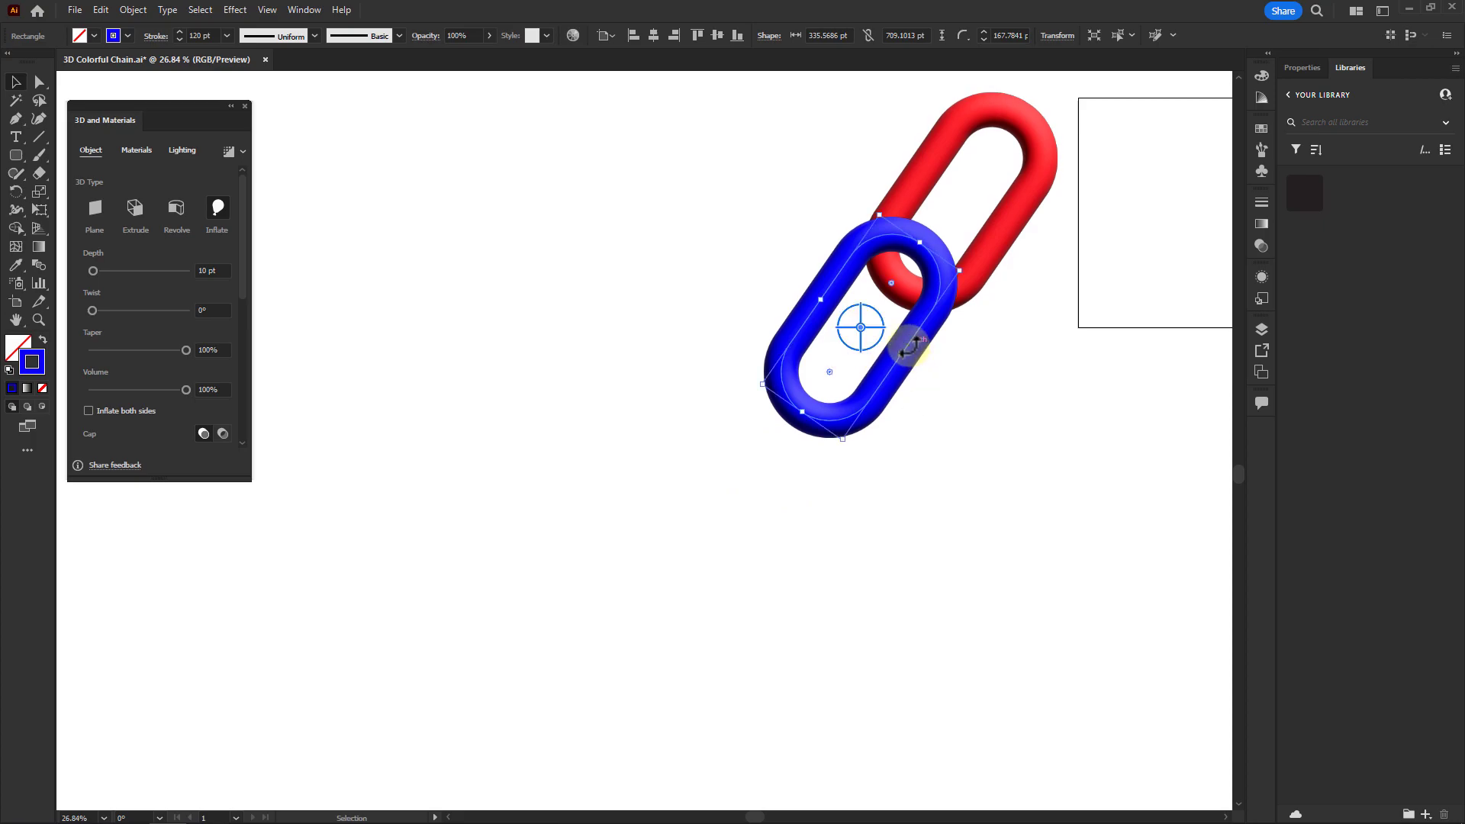
{"action": "left_click_drag", "start_coordinate": [908, 347], "coordinate": [769, 561]}
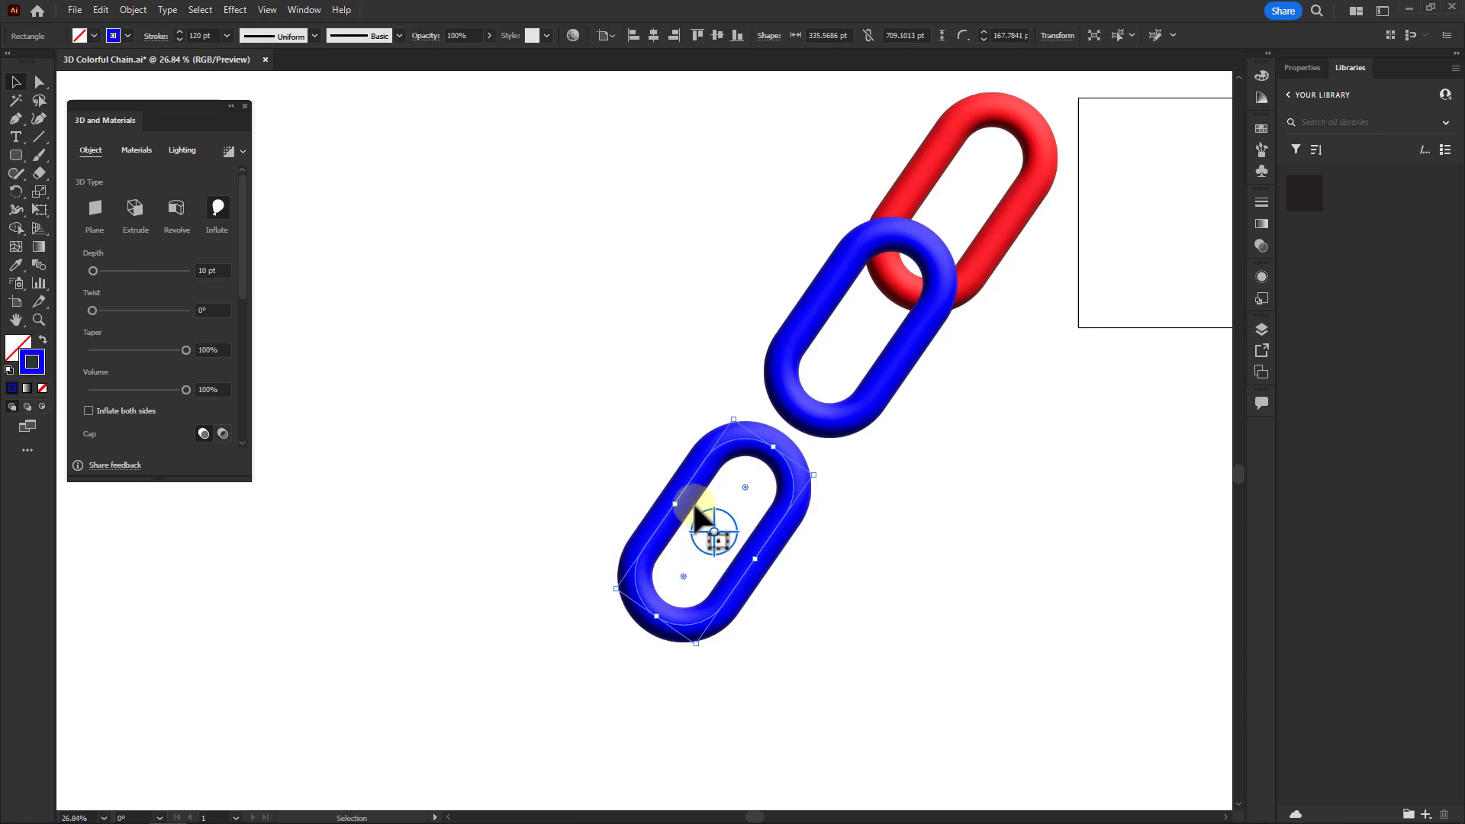
{"action": "left_click", "coordinate": [1261, 127]}
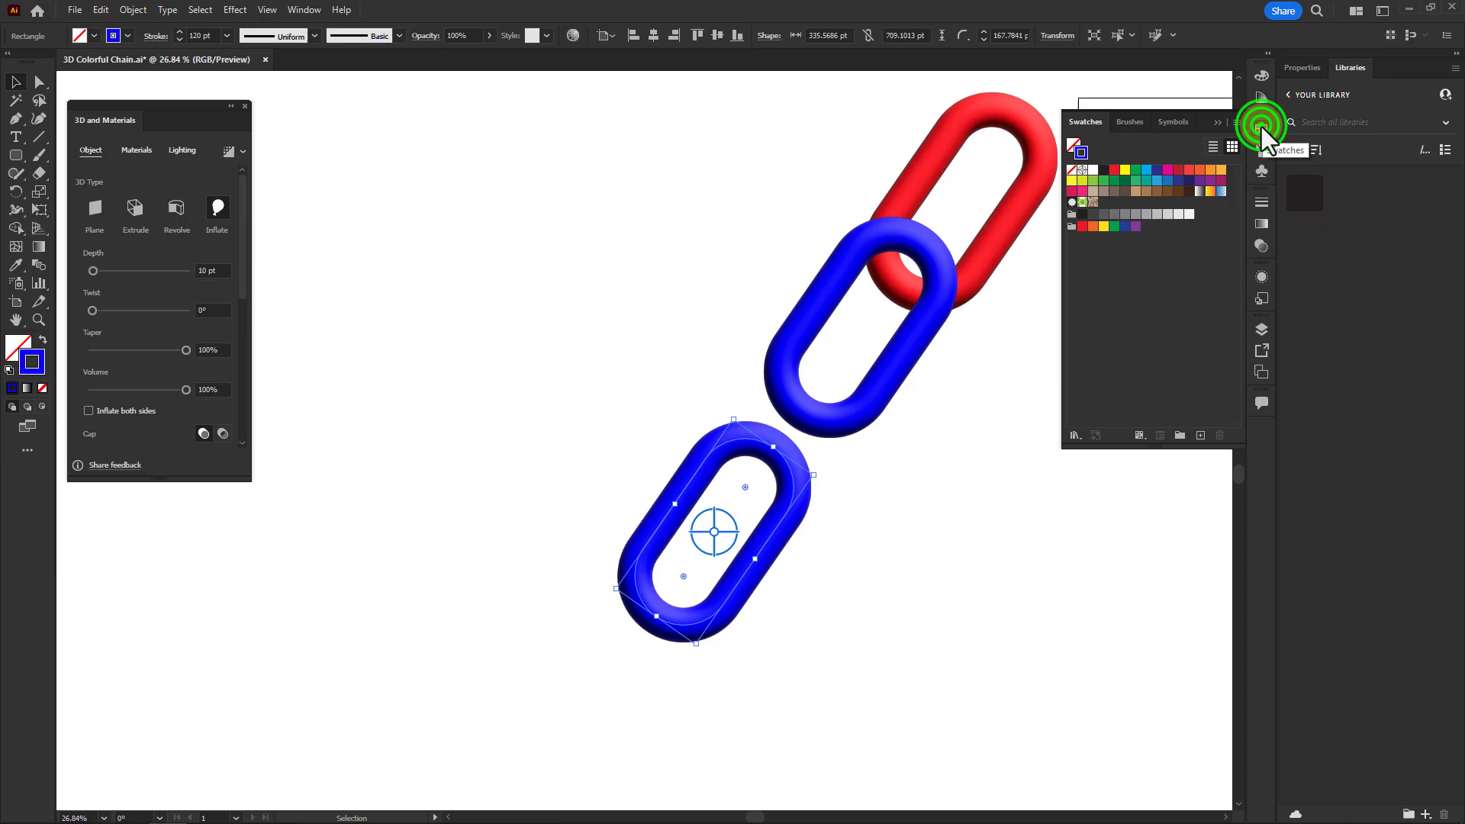
{"action": "left_click", "coordinate": [1189, 168]}
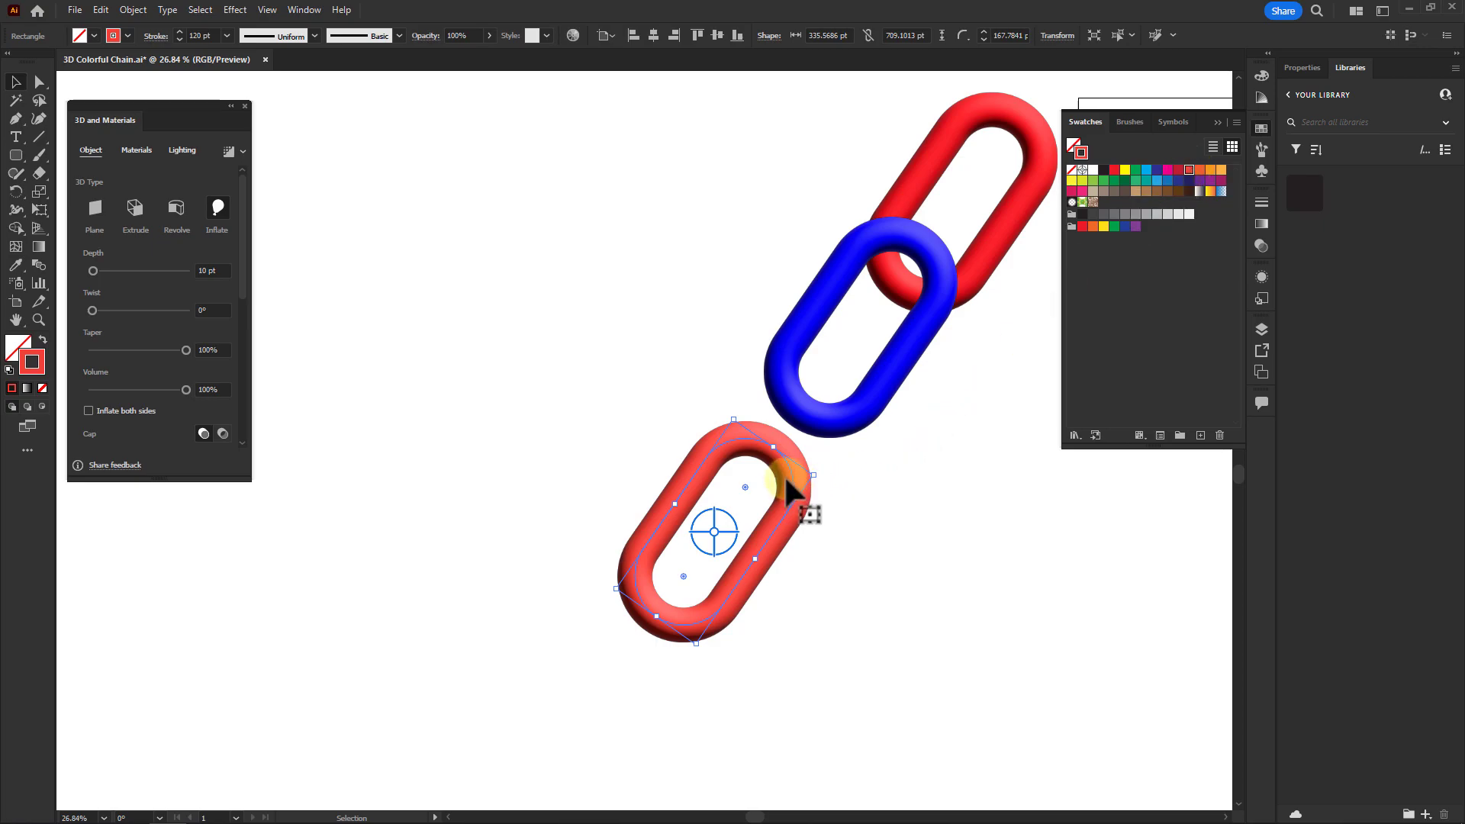
{"action": "left_click_drag", "start_coordinate": [788, 473], "coordinate": [857, 409]}
Step: Add green and light-brown link copies further down-left, each overlapping the previous link
{"action": "left_click_drag", "start_coordinate": [820, 390], "coordinate": [725, 538]}
{"action": "left_click", "coordinate": [1135, 169]}
{"action": "scroll", "coordinate": [763, 455], "scroll_direction": "down", "scroll_amount": 2}
{"action": "left_click_drag", "start_coordinate": [762, 455], "coordinate": [600, 527]}
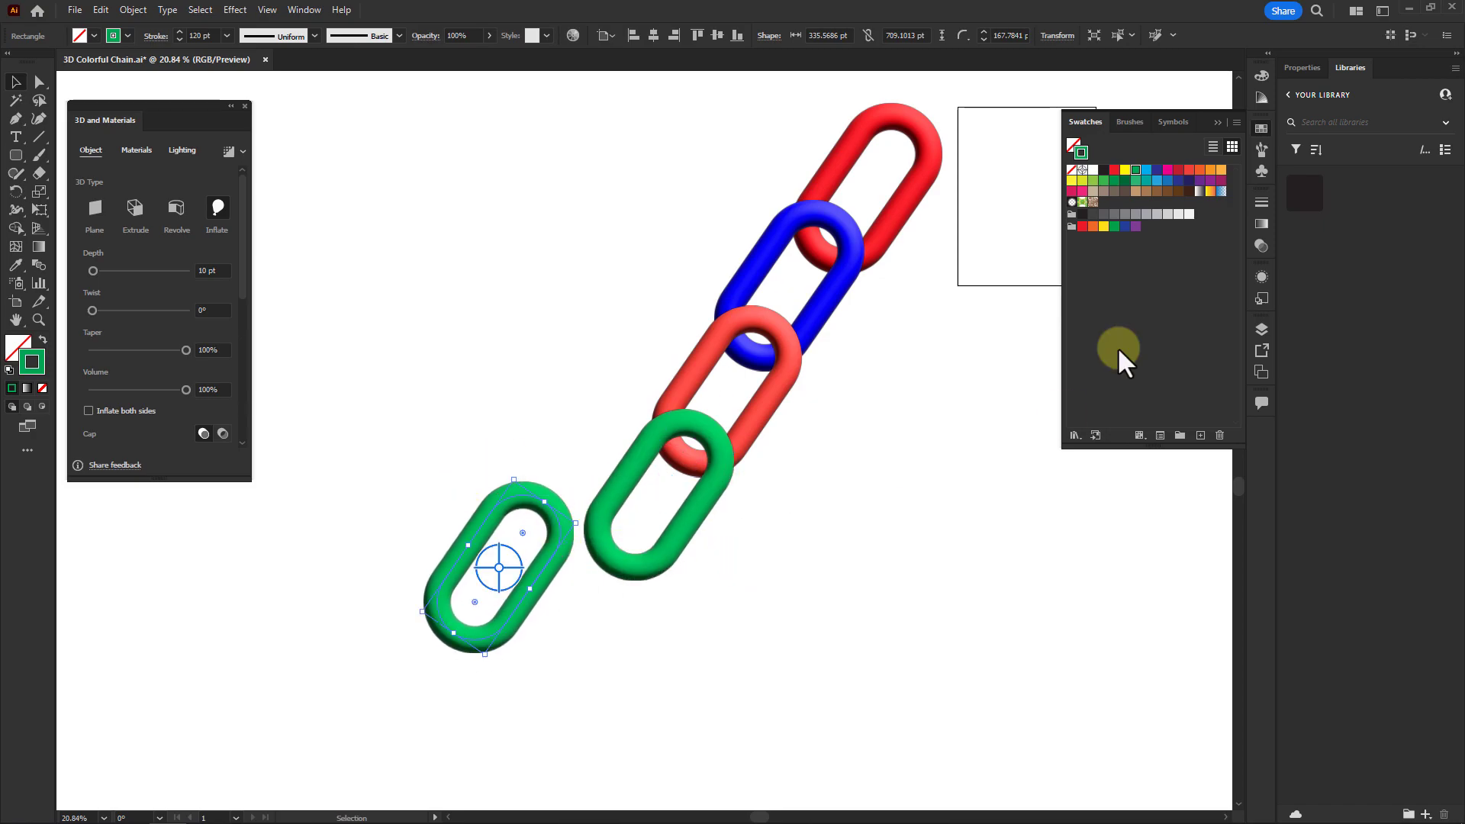
{"action": "left_click", "coordinate": [1188, 191]}
{"action": "left_click", "coordinate": [1178, 191]}
{"action": "left_click", "coordinate": [1168, 190]}
{"action": "left_click", "coordinate": [1156, 190]}
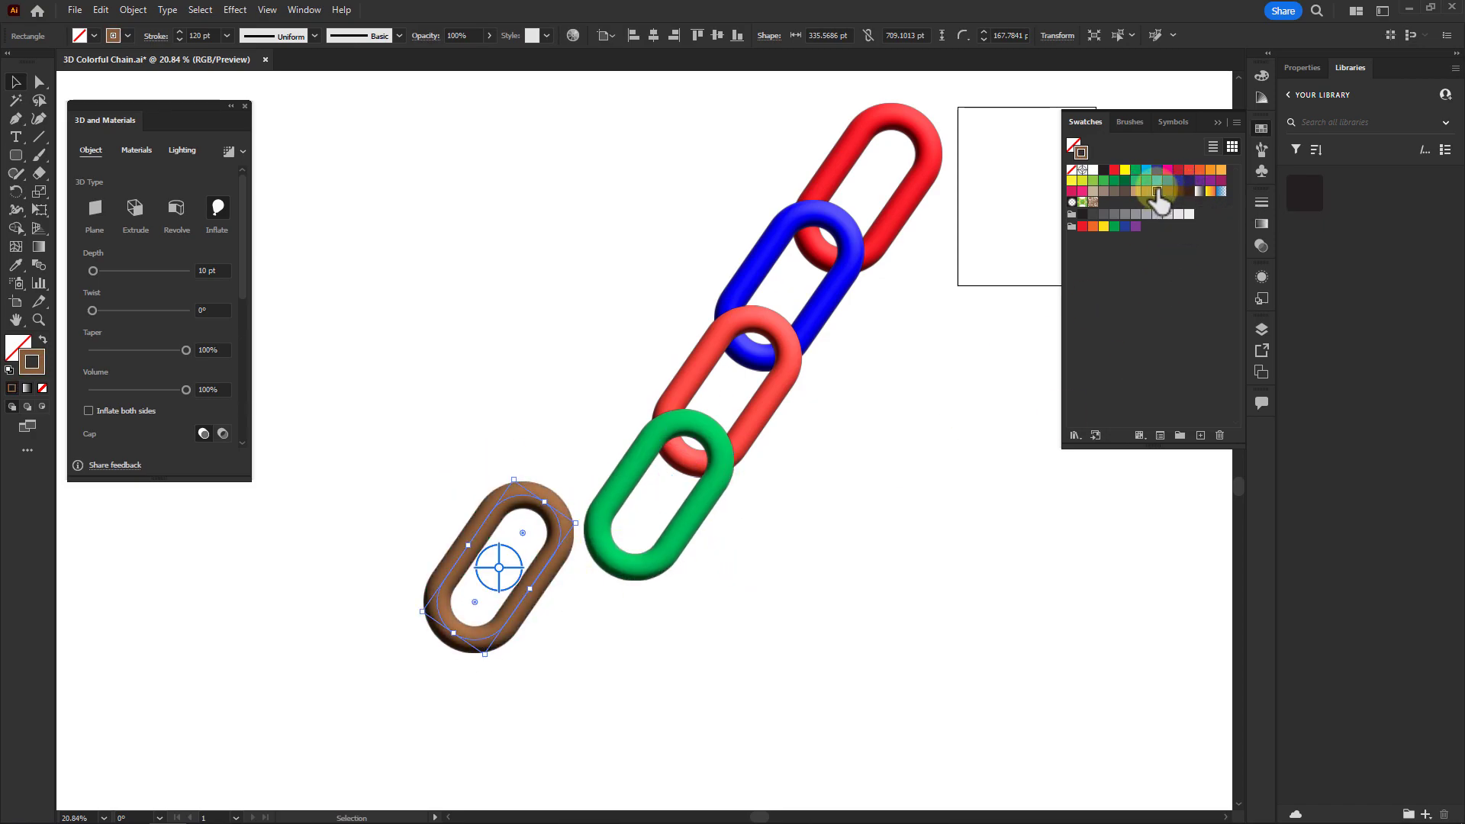
{"action": "left_click_drag", "start_coordinate": [556, 565], "coordinate": [628, 602]}
Step: Copy the brown link down-left once more and colour this last link pink
{"action": "left_click_drag", "start_coordinate": [599, 546], "coordinate": [538, 535]}
{"action": "left_click_drag", "start_coordinate": [570, 563], "coordinate": [498, 678]}
{"action": "left_click", "coordinate": [1168, 171]}
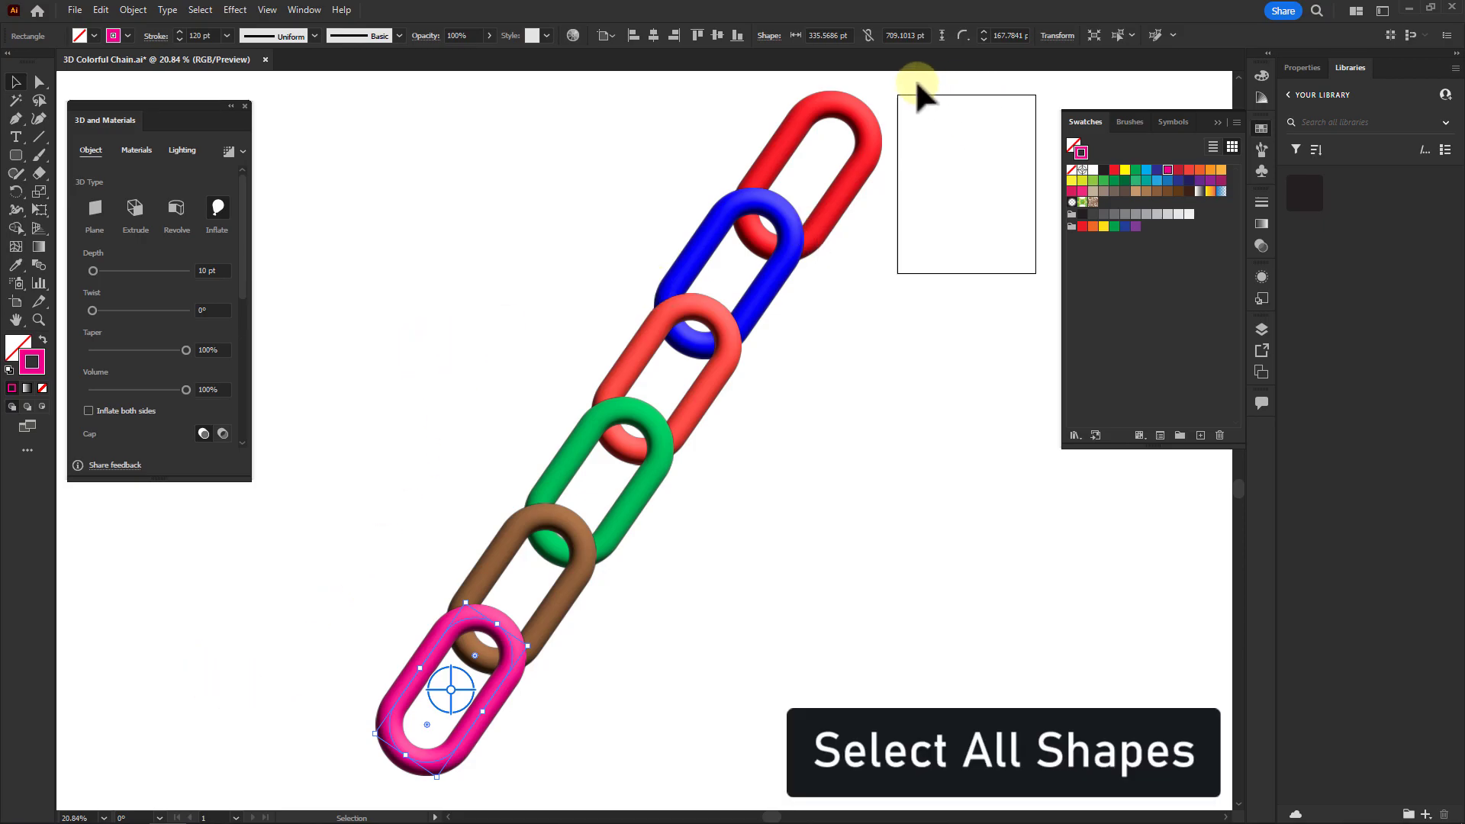
Step: Select all six links and combine them with Object > Intertwine > Make
{"action": "left_click_drag", "start_coordinate": [906, 74], "coordinate": [305, 796]}
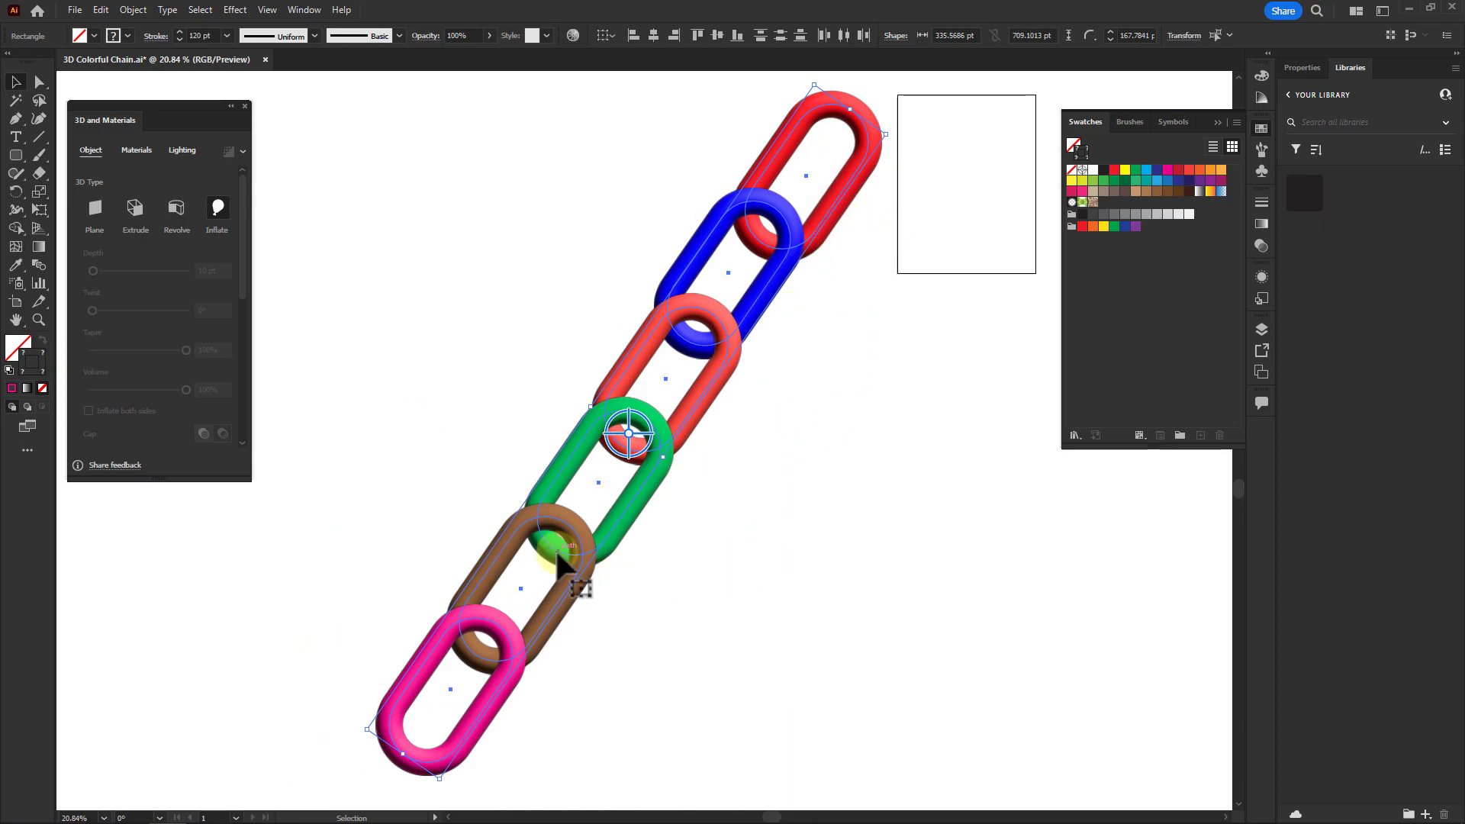
{"action": "left_click", "coordinate": [131, 10]}
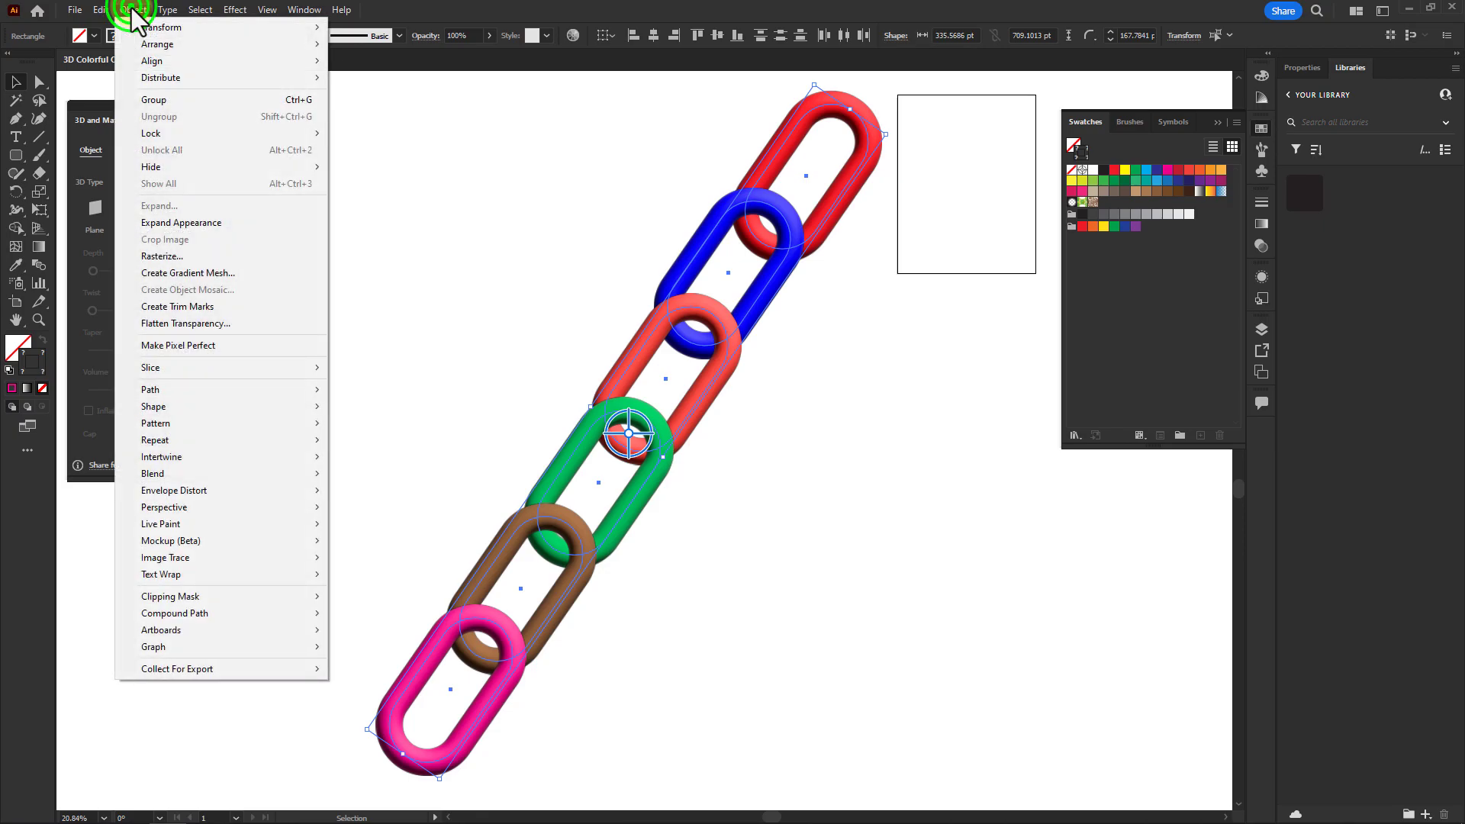
{"action": "left_click", "coordinate": [170, 457]}
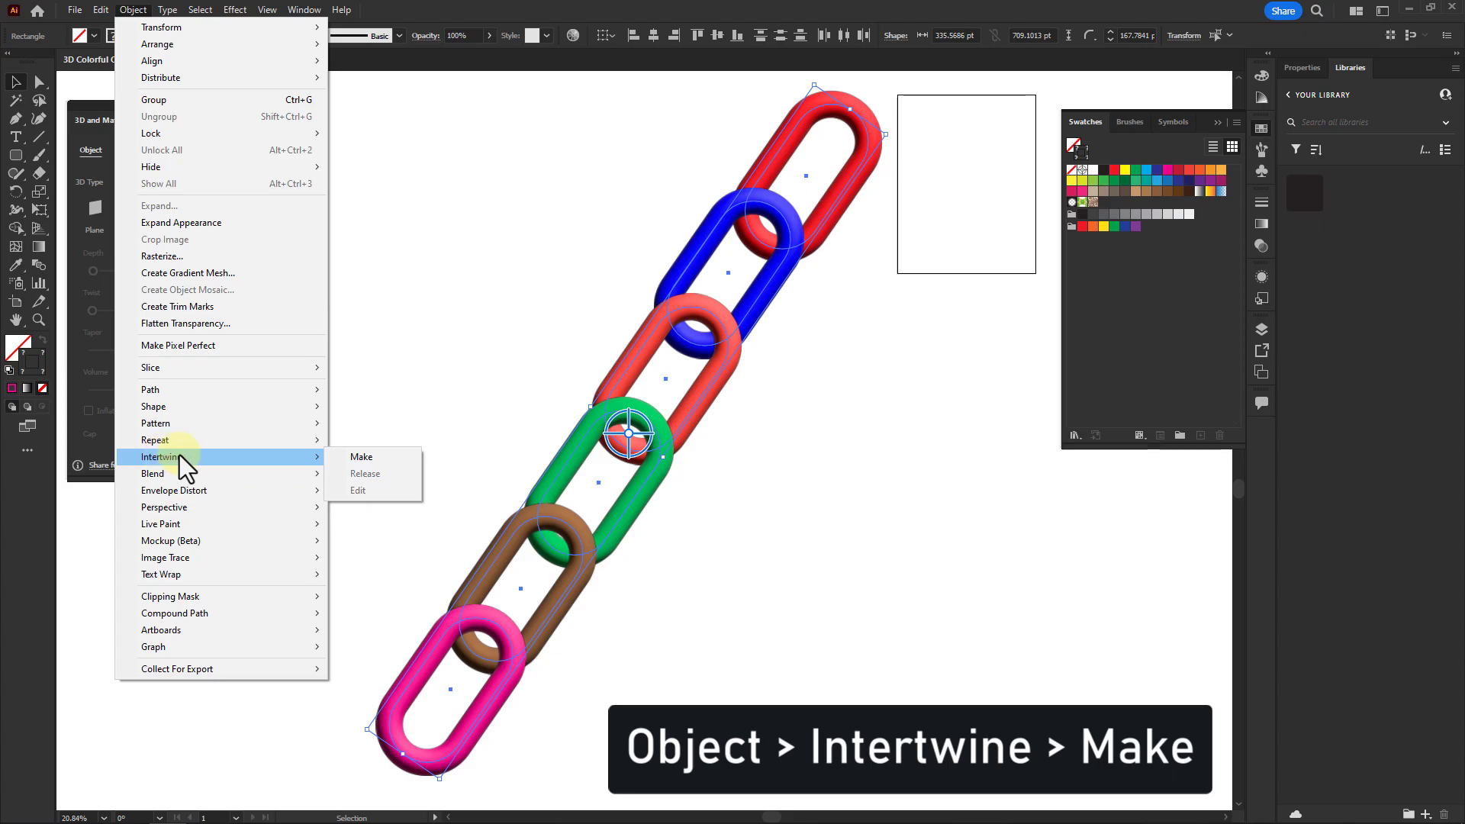
{"action": "left_click", "coordinate": [371, 456]}
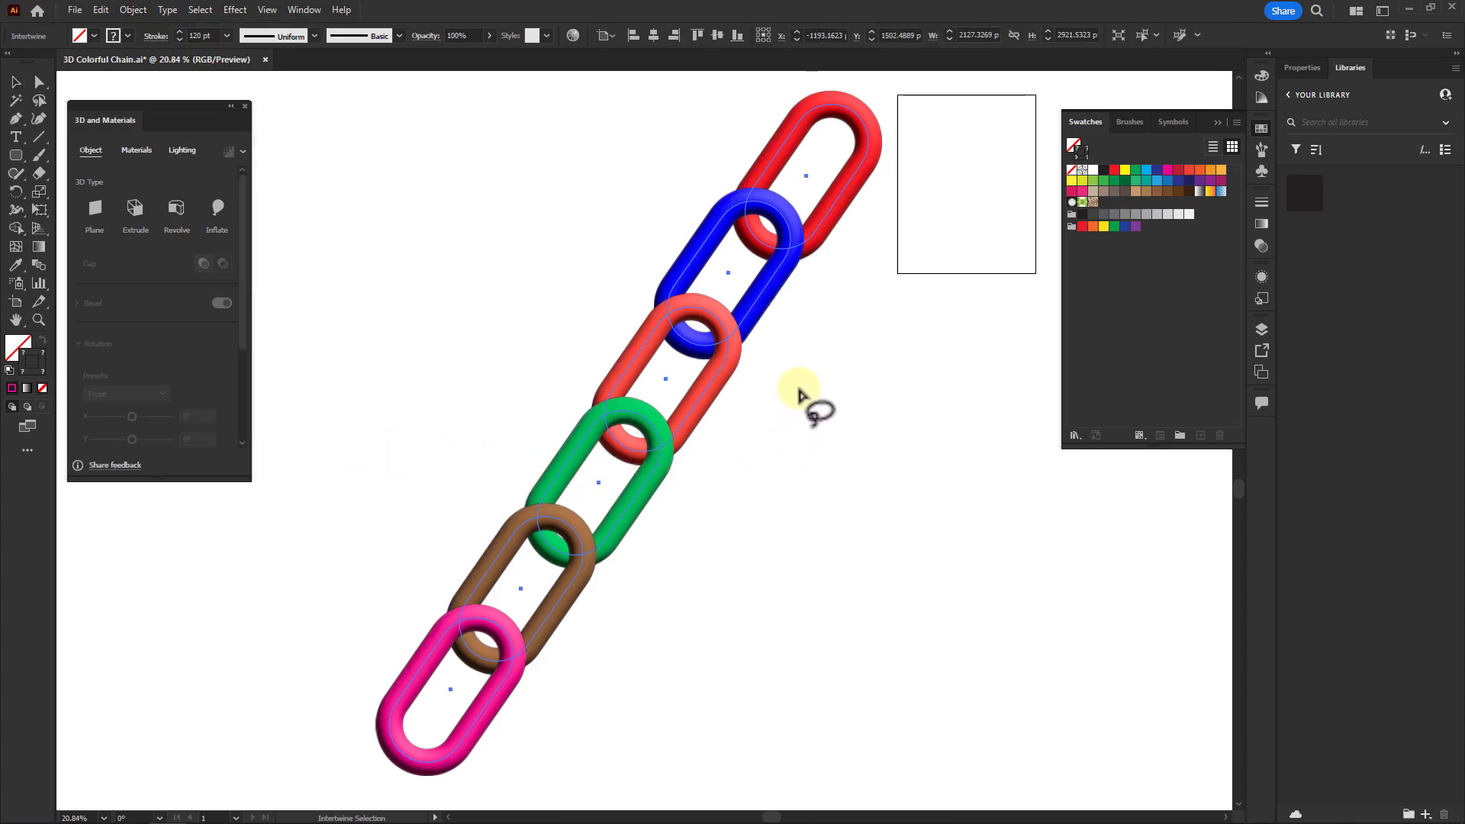
Step: Weave the red-blue and blue-coral crossings at the top of the chain
{"action": "left_click", "coordinate": [803, 221]}
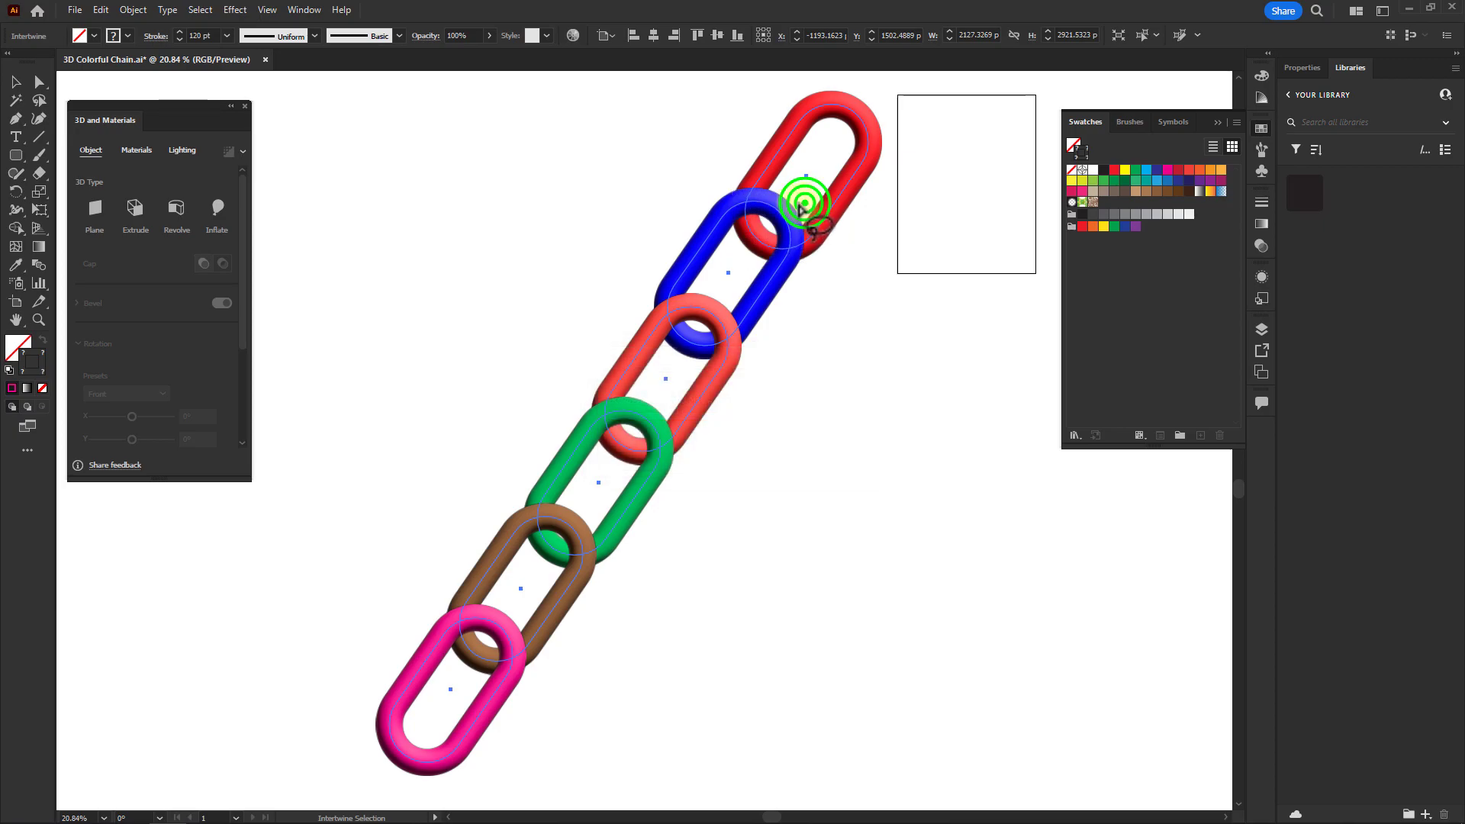
{"action": "left_click_drag", "start_coordinate": [802, 210], "coordinate": [764, 248]}
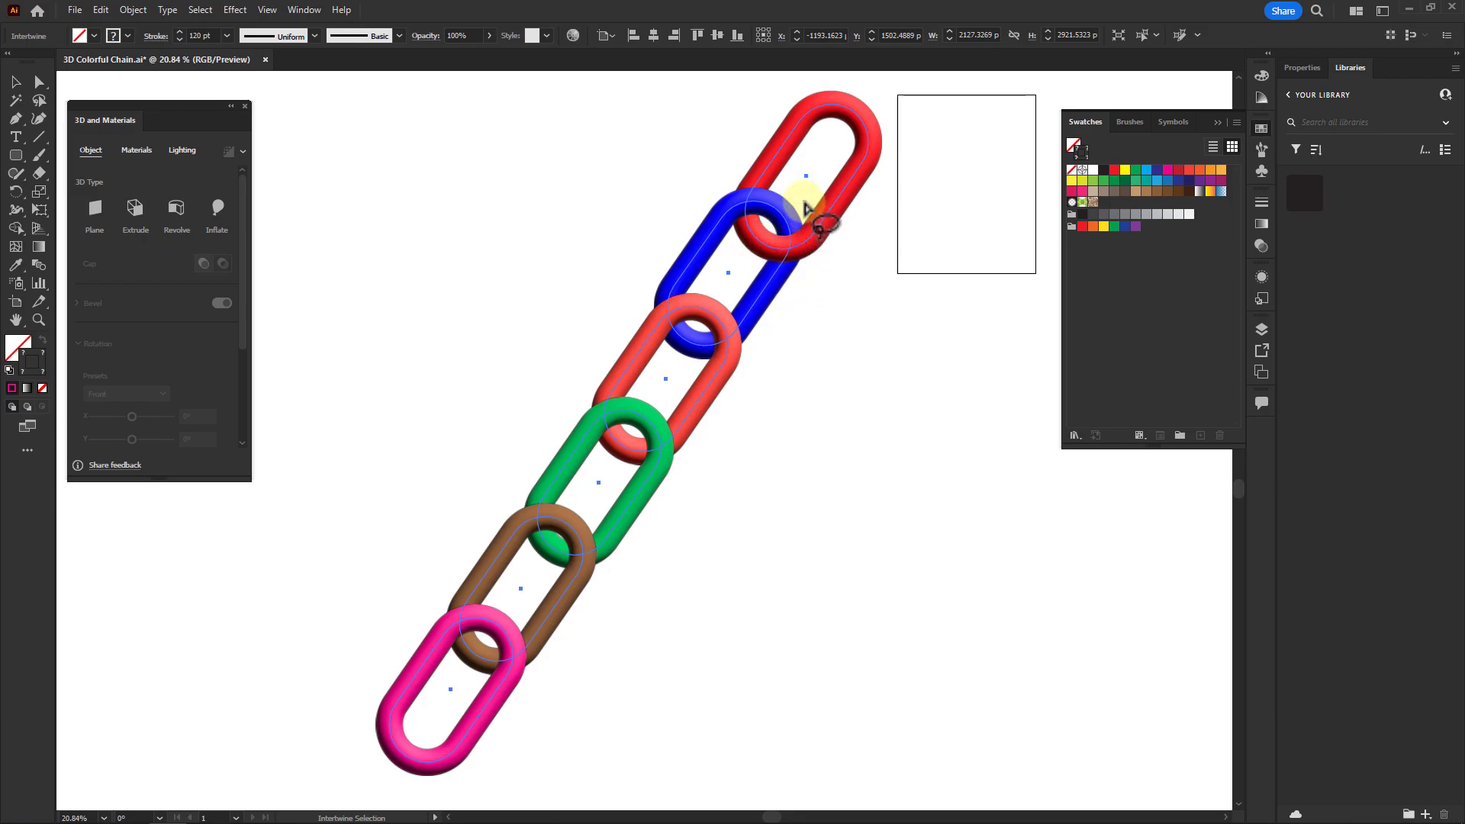
{"action": "left_click", "coordinate": [806, 208]}
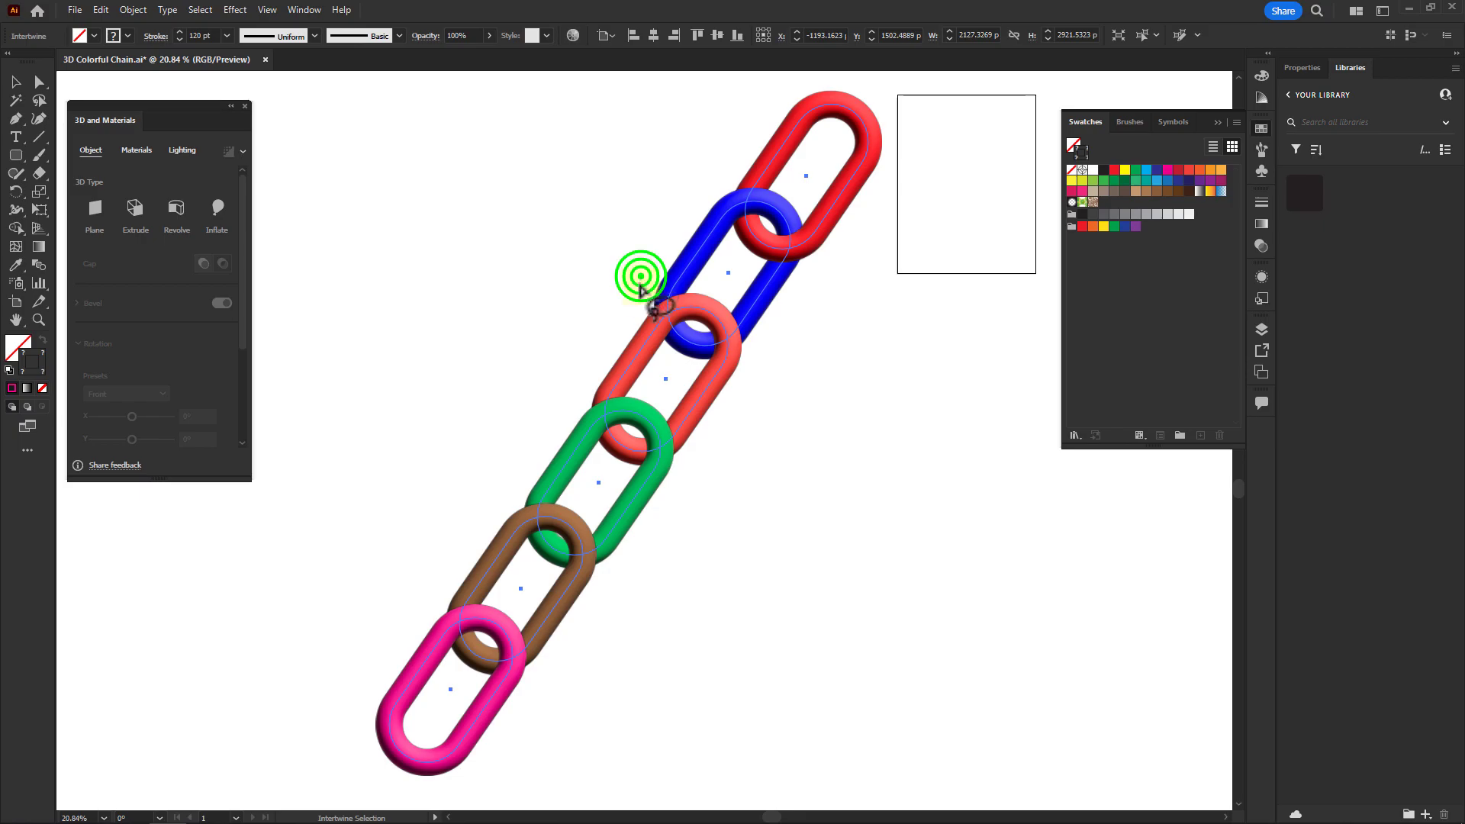
{"action": "left_click_drag", "start_coordinate": [666, 348], "coordinate": [703, 319]}
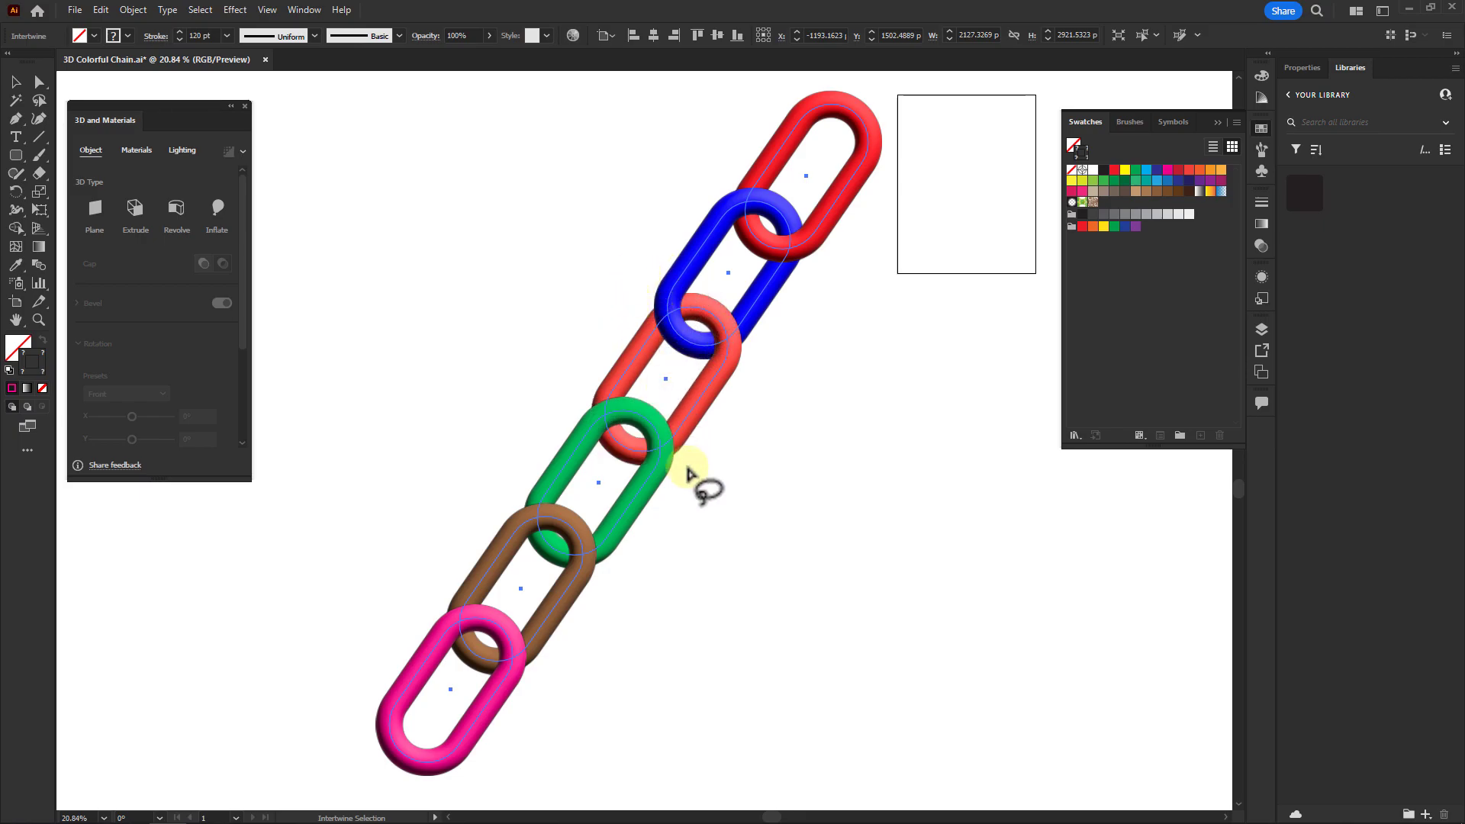
Step: Weave the coral-green, green-brown and brown-pink crossings further down the chain
{"action": "left_click", "coordinate": [668, 399]}
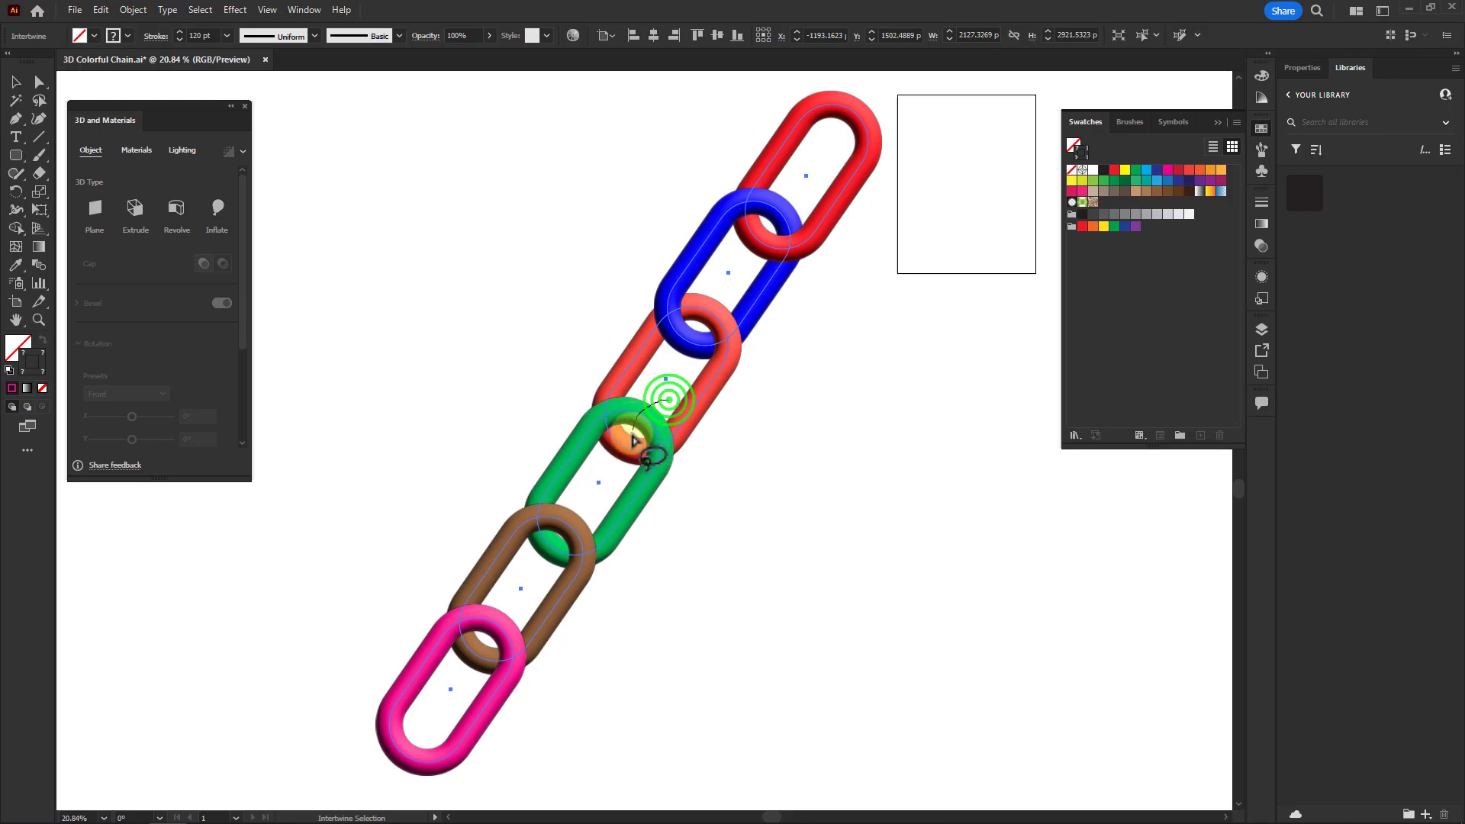
{"action": "left_click_drag", "start_coordinate": [634, 438], "coordinate": [647, 483]}
{"action": "left_click_drag", "start_coordinate": [665, 412], "coordinate": [672, 427]}
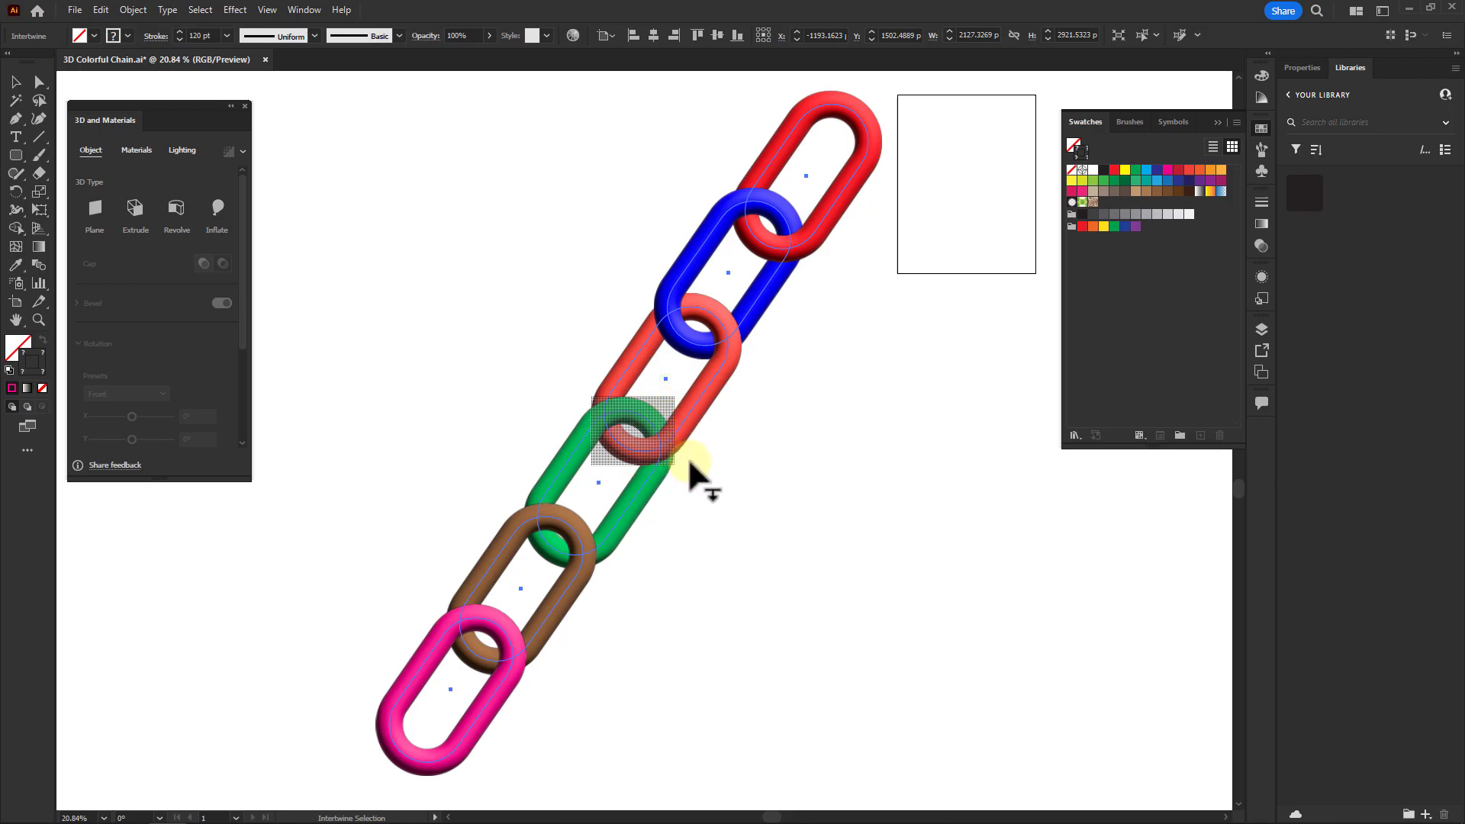
{"action": "mouse_move", "coordinate": [526, 513]}
{"action": "left_mouse_down"}
{"action": "mouse_move", "coordinate": [511, 545]}
{"action": "mouse_move", "coordinate": [557, 547]}
{"action": "mouse_move", "coordinate": [572, 512]}
{"action": "mouse_move", "coordinate": [515, 489]}
{"action": "left_mouse_up"}
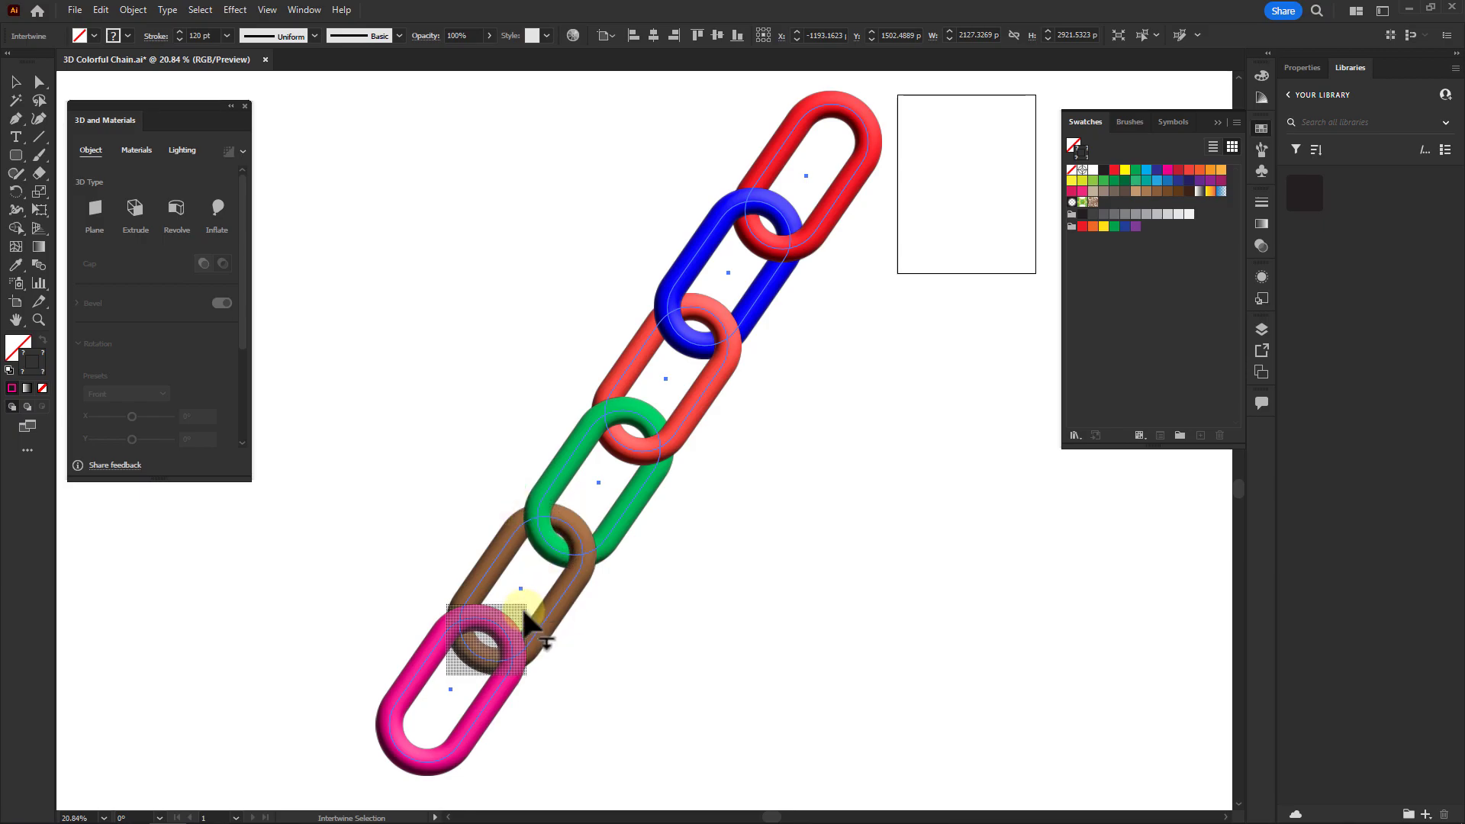
{"action": "mouse_move", "coordinate": [521, 609]}
{"action": "left_mouse_down"}
{"action": "mouse_move", "coordinate": [491, 635]}
{"action": "mouse_move", "coordinate": [487, 685]}
{"action": "mouse_move", "coordinate": [537, 676]}
{"action": "left_mouse_up"}
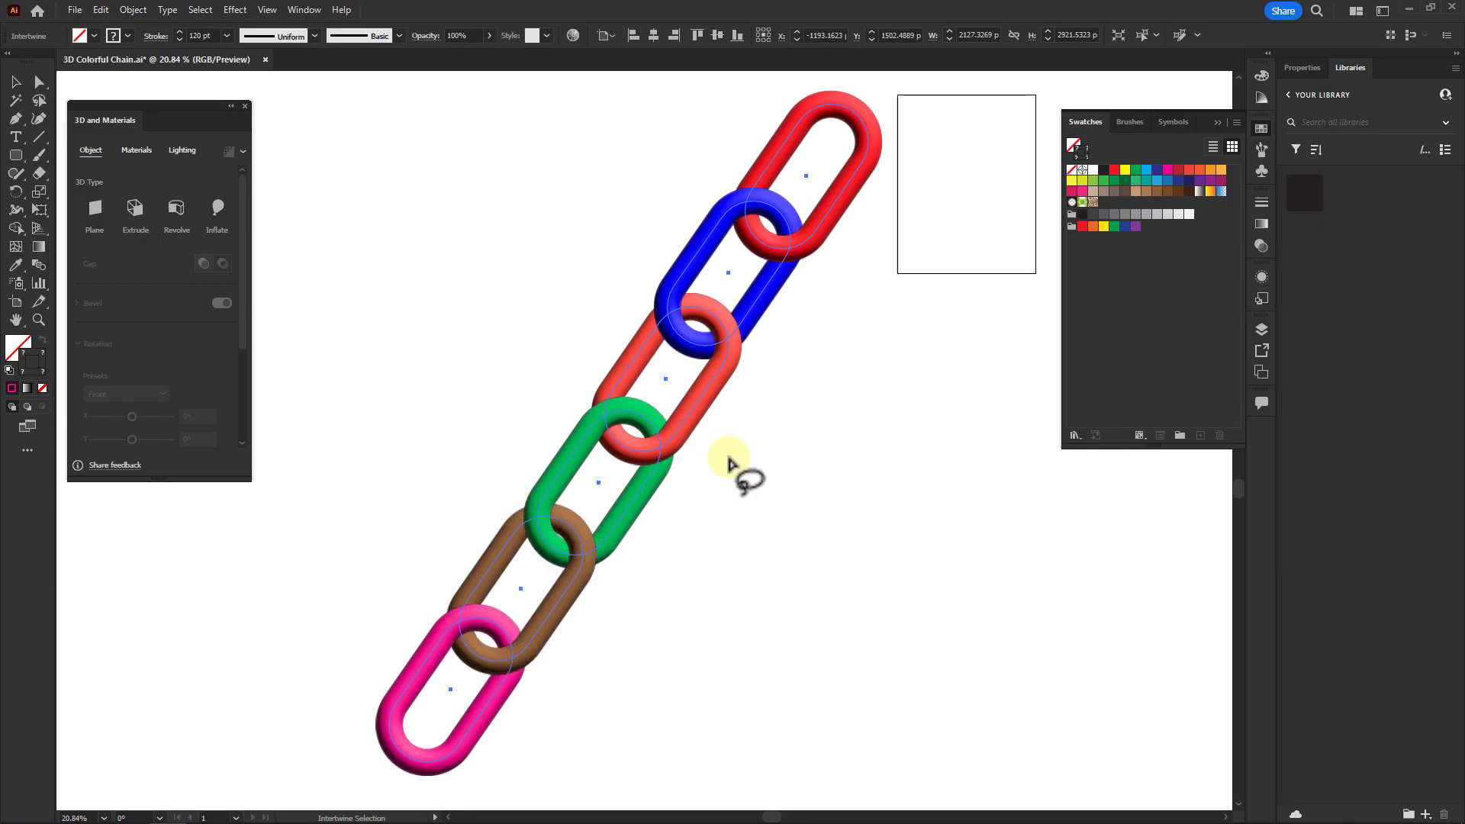
Step: Return to the Selection tool, close the 3D and Materials panel, and deselect the chain
{"action": "key", "text": "v"}
{"action": "left_click", "coordinate": [241, 105]}
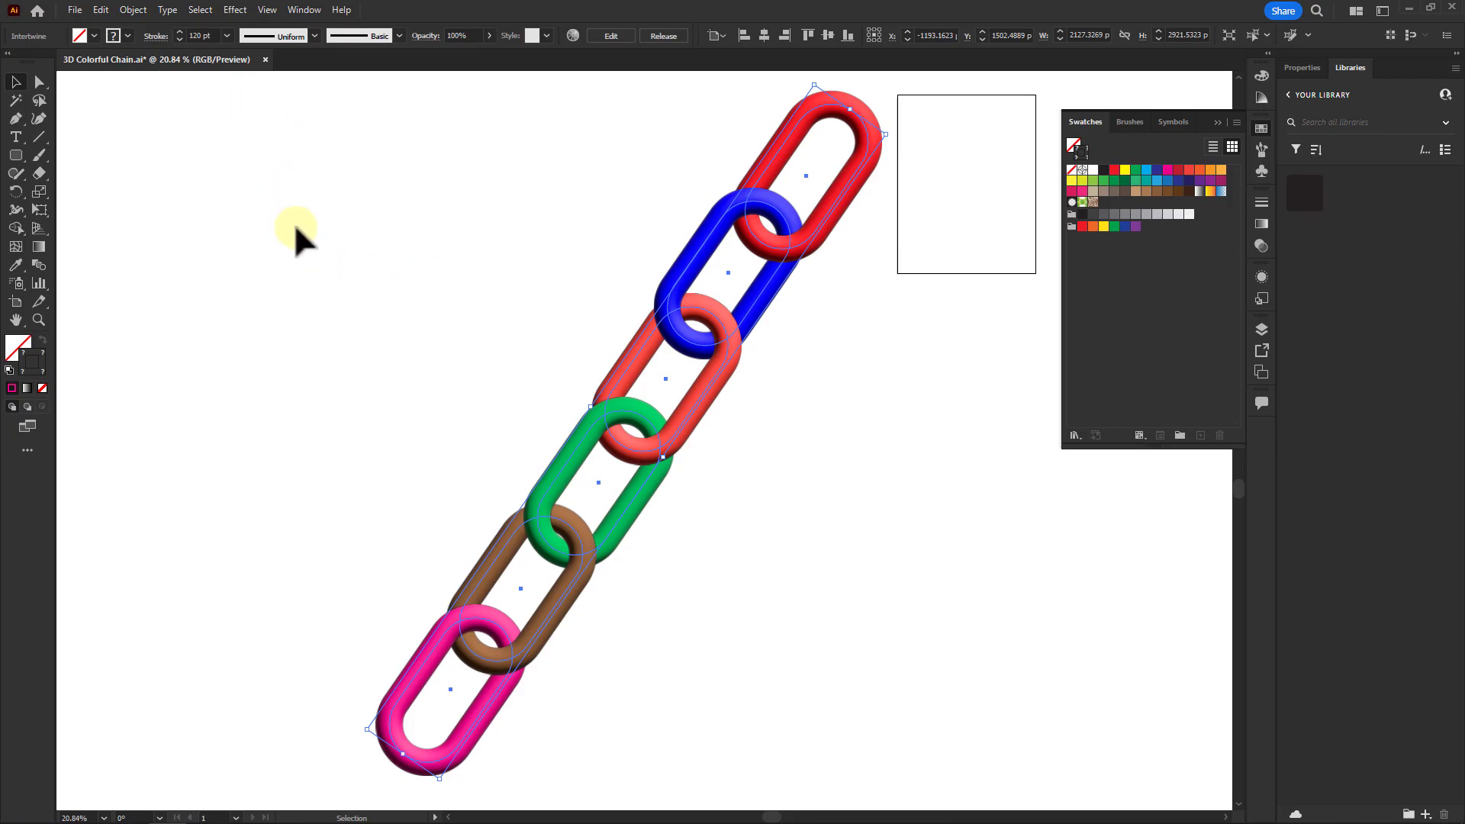
{"action": "left_click", "coordinate": [925, 484]}
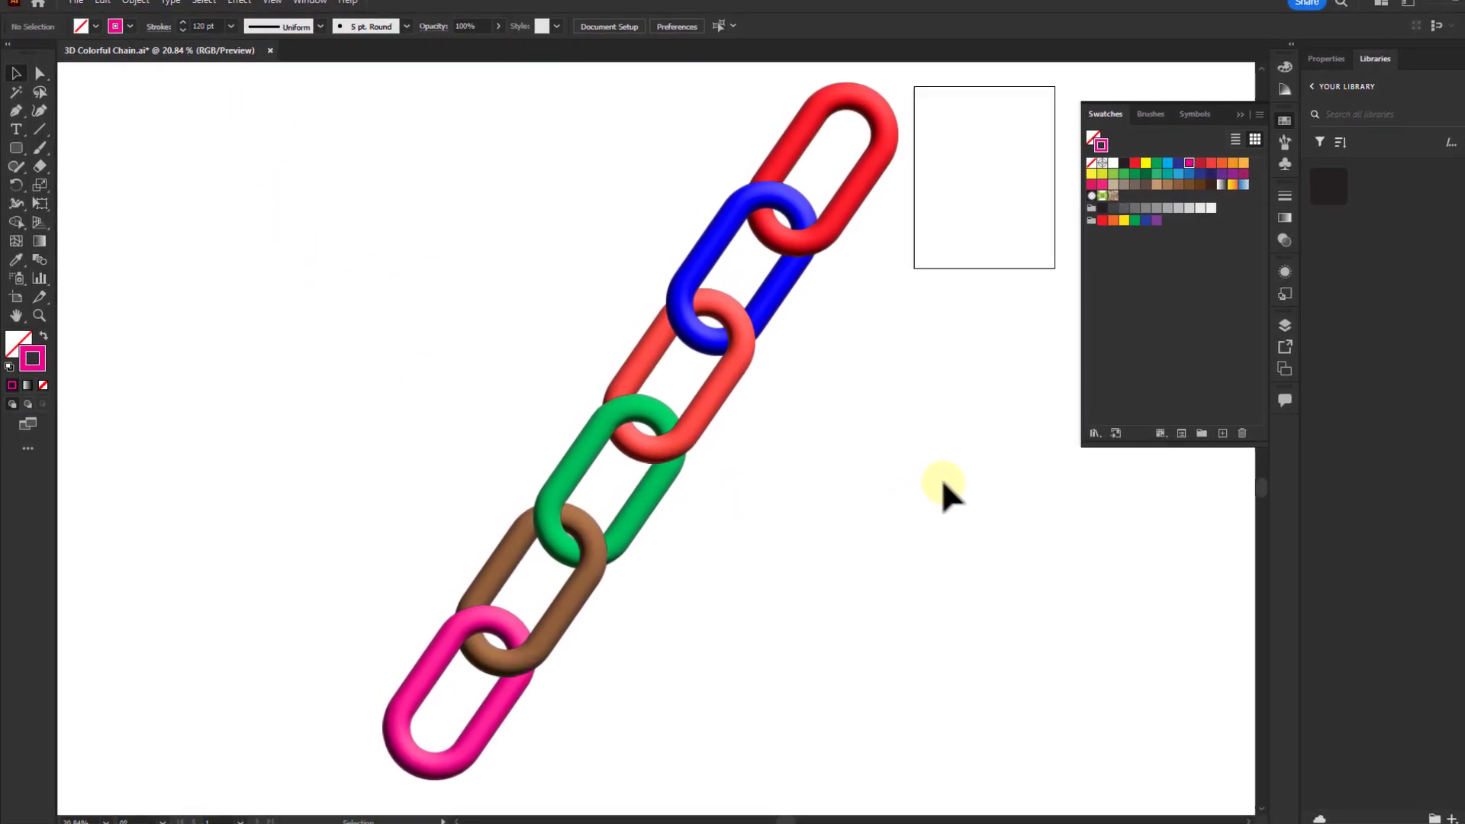